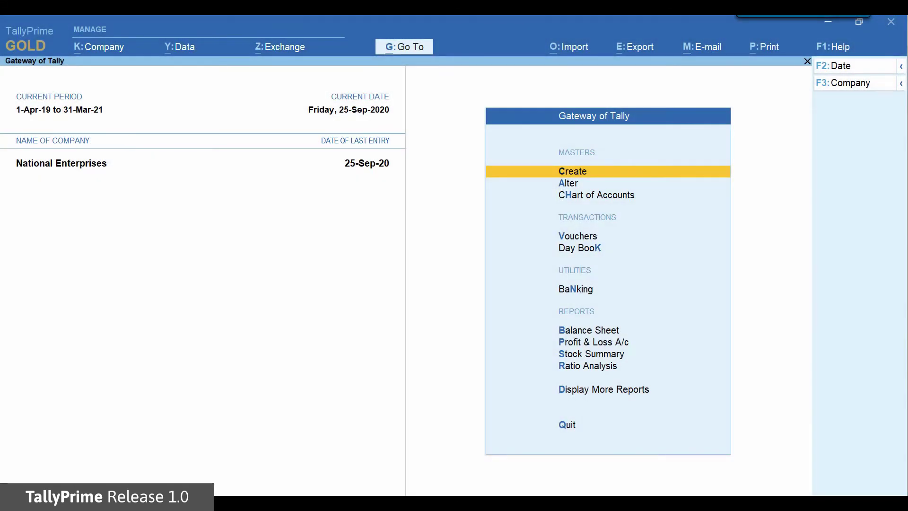
Step: Look through the commands offered for Company, Data, Exchange, Import, Export, E-mail, Print and Help
key(alt+k)
key(alt+y)
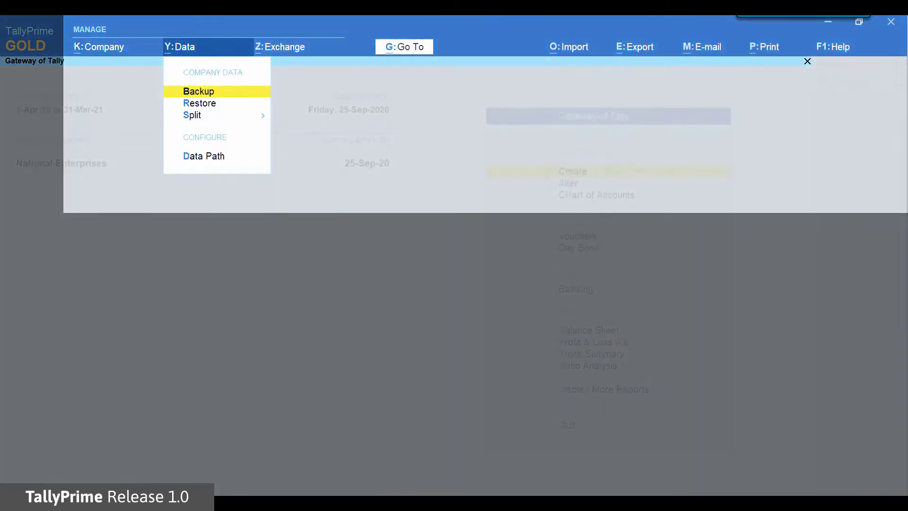
key(alt+z)
key(alt+o)
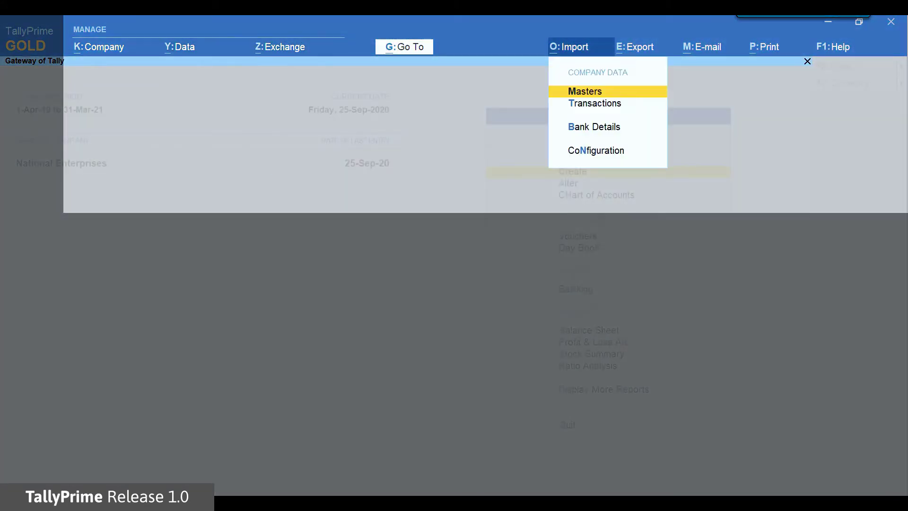
key(alt+e)
key(alt+m)
key(alt+p)
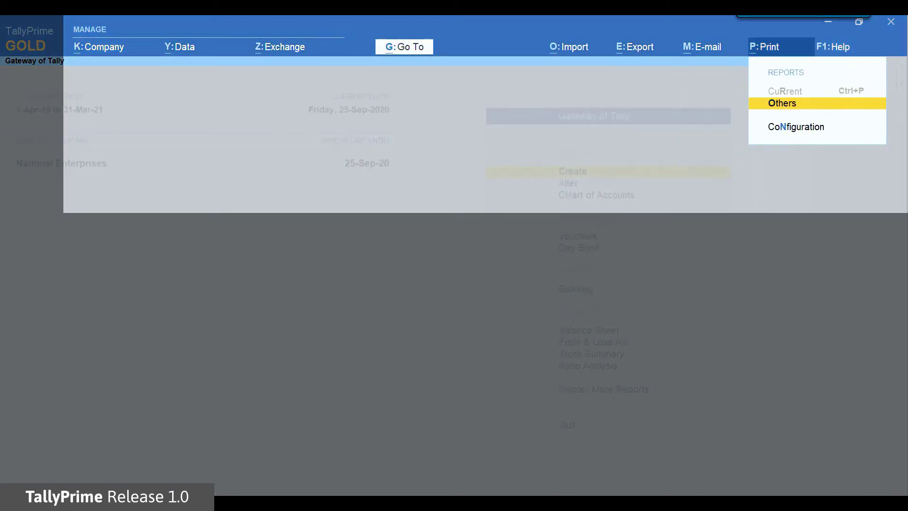
key(F1)
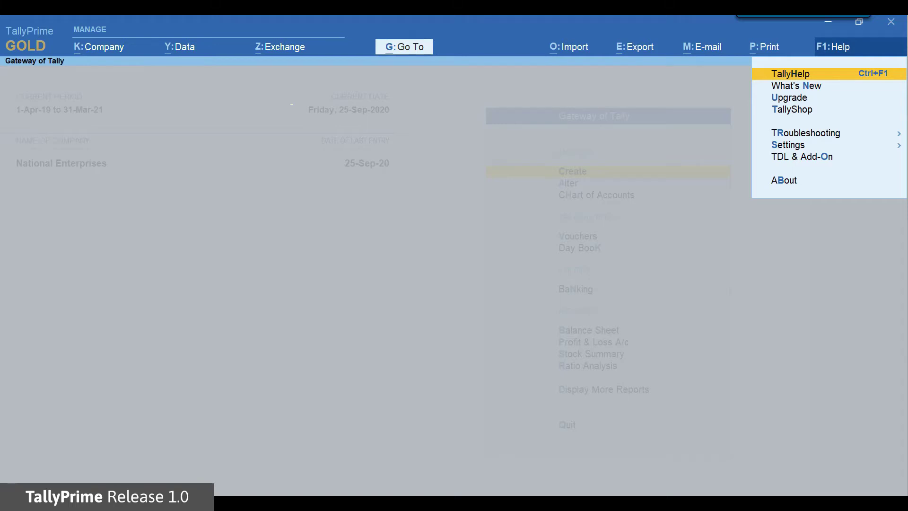
Step: Search the report list for "Out" and look over the matching outstanding reports, then leave the search without opening any
key(alt+g)
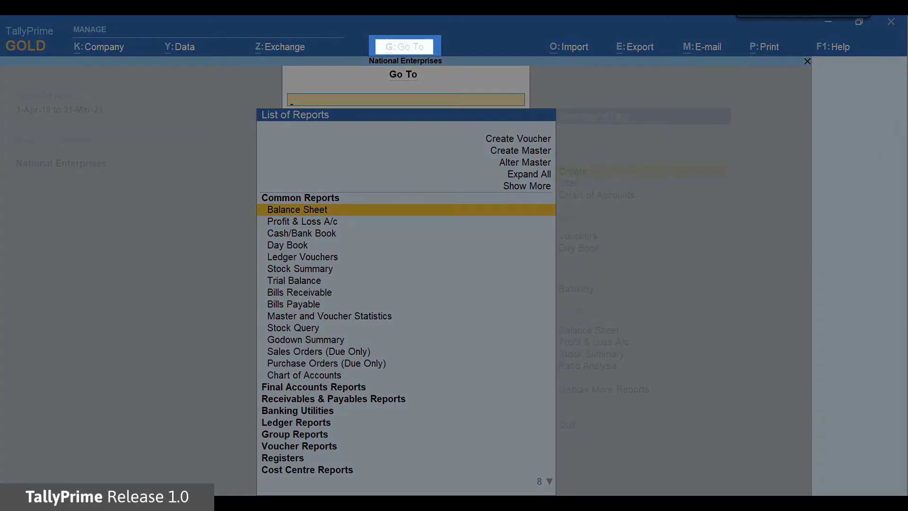
text(Out)
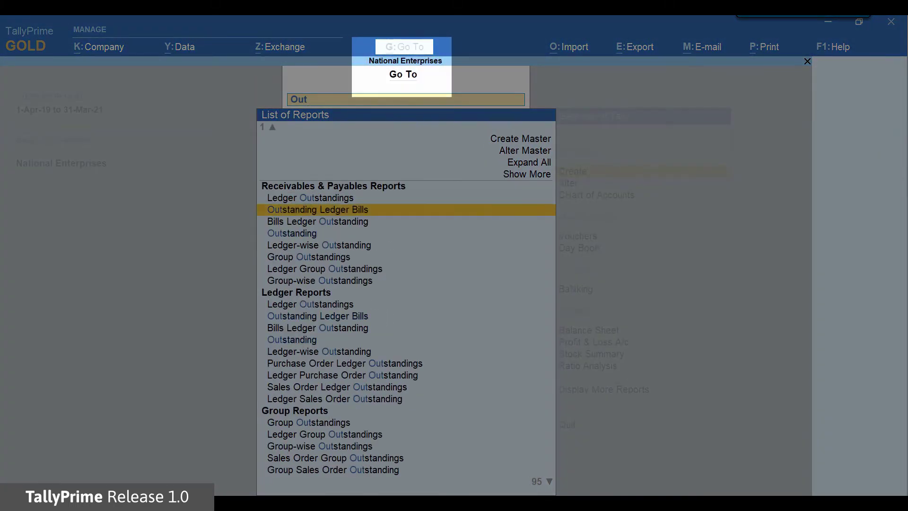
key(Up)
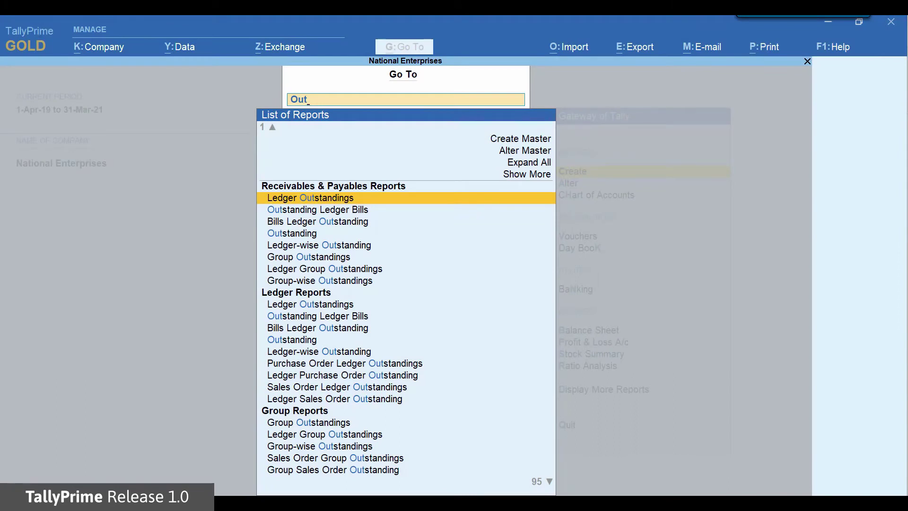
key(BackSpace)
key(BackSpace)
key(BackSpace)
key(Escape)
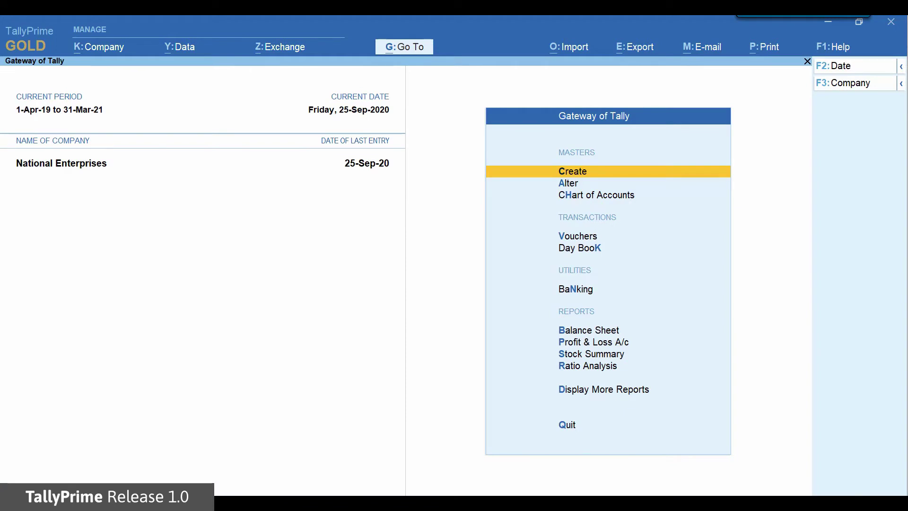
Step: Start a receipt voucher into HDFC Bank Account with SD Rashmi Traders as the party and an amount of 10000
key(Down)
key(Down)
key(Down)
key(Return)
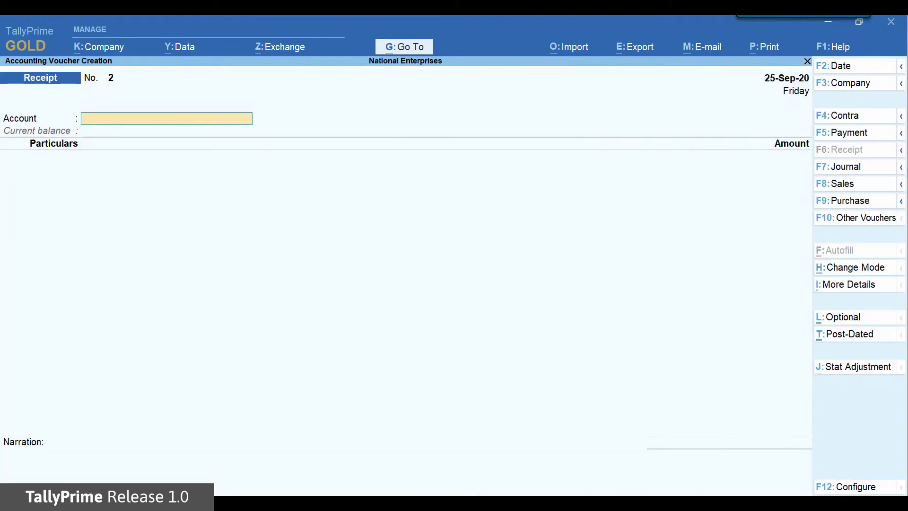
text(H)
key(Return)
text(Ras)
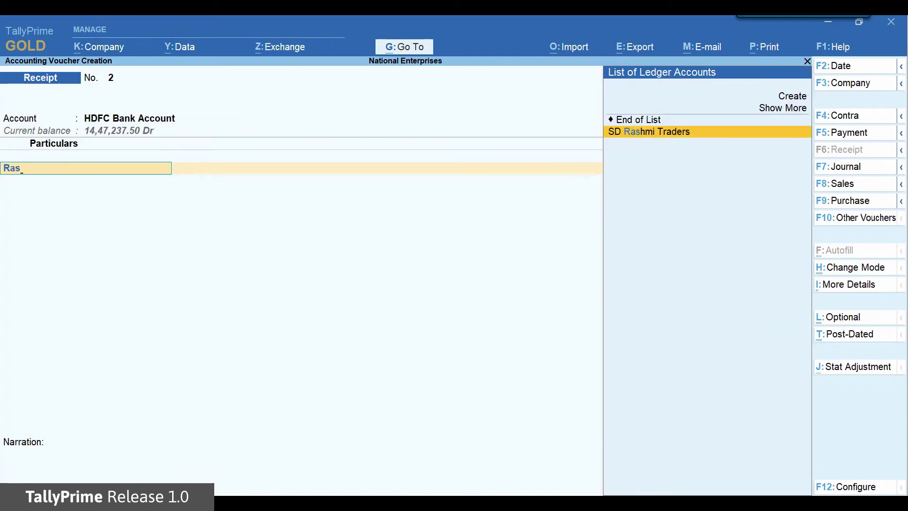
key(Return)
text(10000)
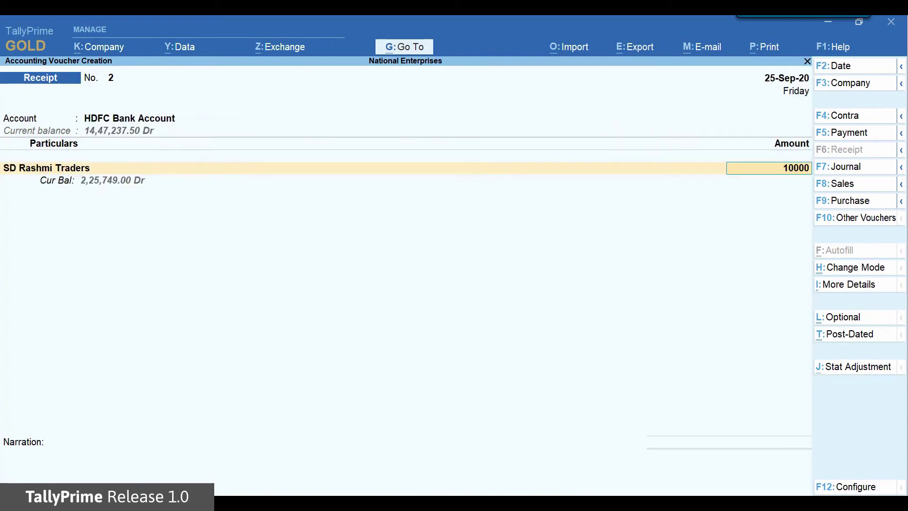
Step: Check the Ledger Outstandings report for SD Rashmi Traders without closing the voucher entry, and return to the receipt voucher
key(alt+g)
text(Out)
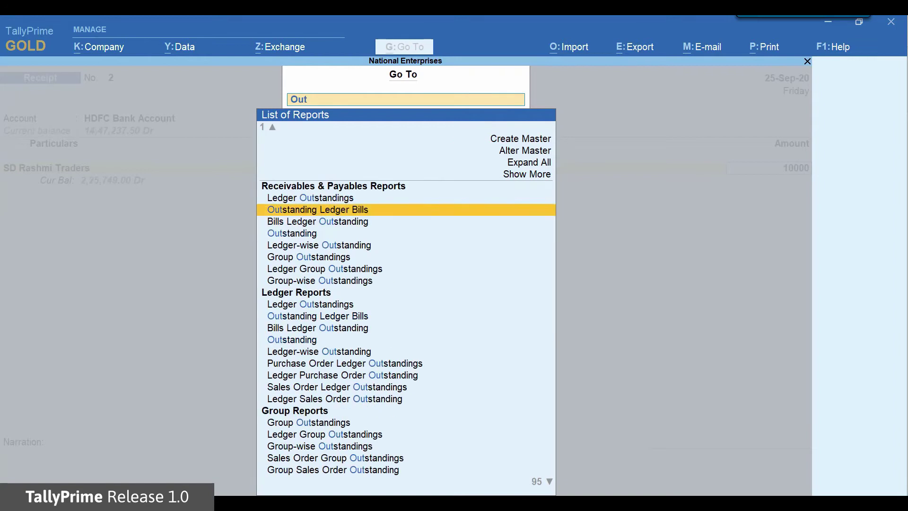
key(Return)
key(Down)
key(Down)
key(Down)
key(Down)
key(Down)
key(Down)
key(Down)
key(Down)
key(Down)
key(Down)
key(Down)
key(Down)
key(Down)
key(Down)
key(Down)
key(Down)
key(Down)
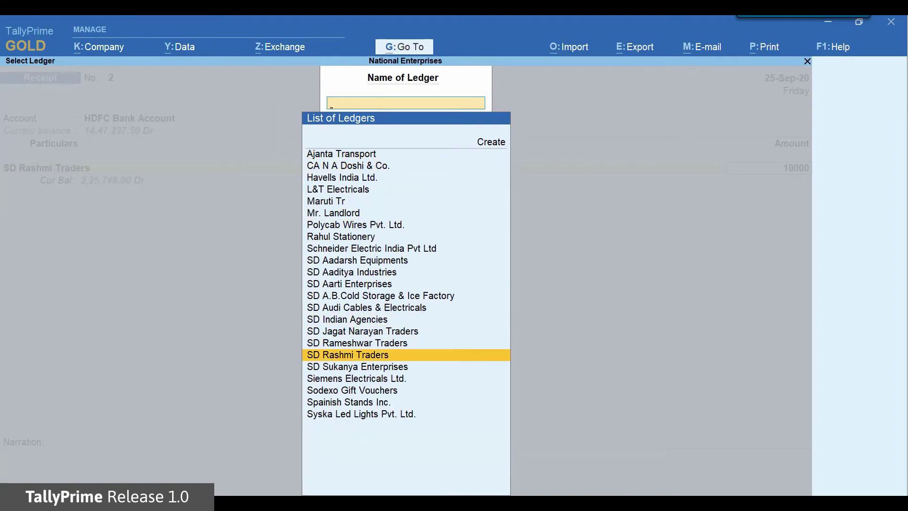
key(Return)
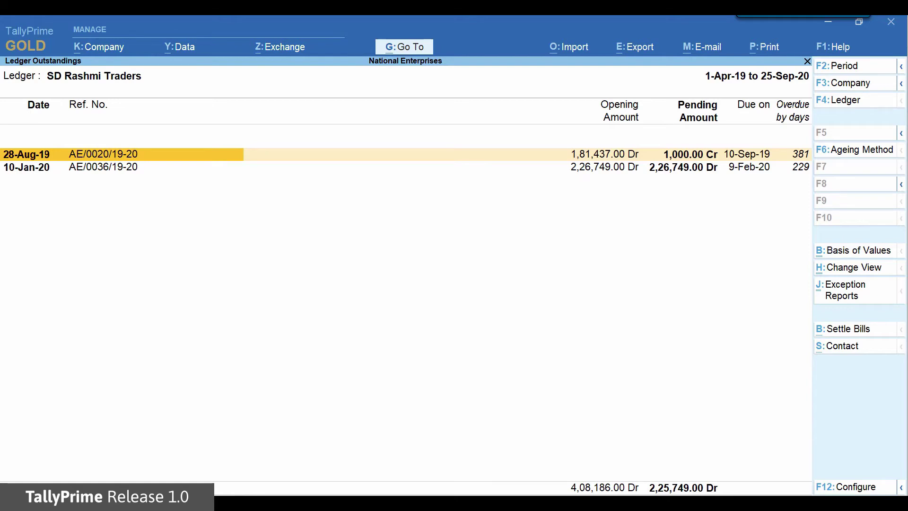
key(Escape)
key(Escape)
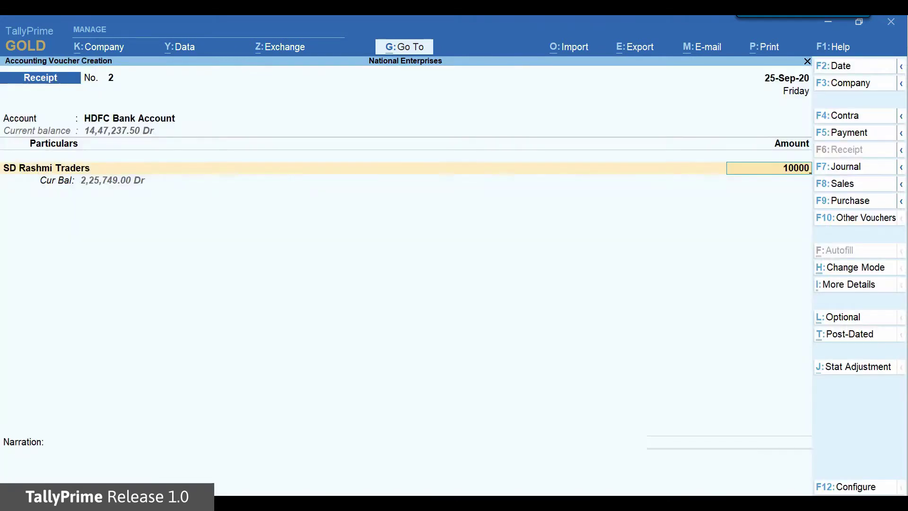
Step: Allocate the 10,000 receipt as Agst Ref to SD Rashmi Traders' pending bill AE/0036/19-20
key(Return)
key(Return)
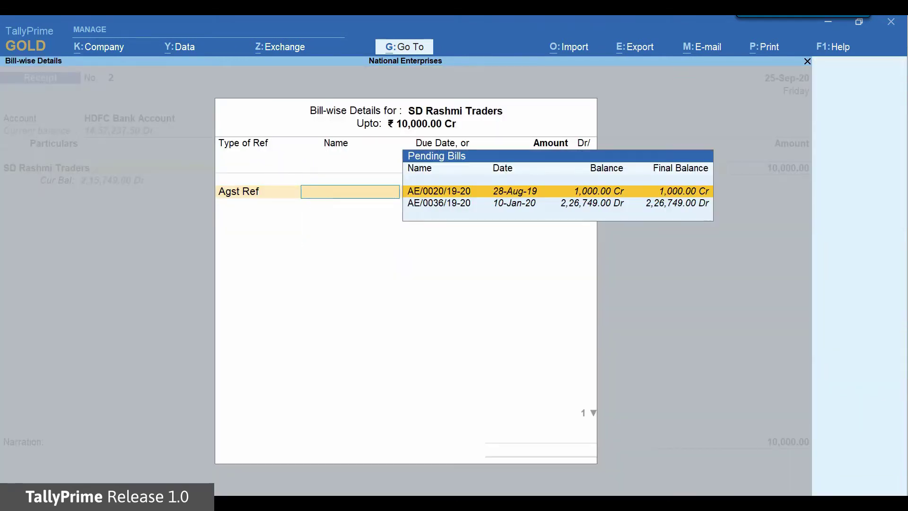
key(Down)
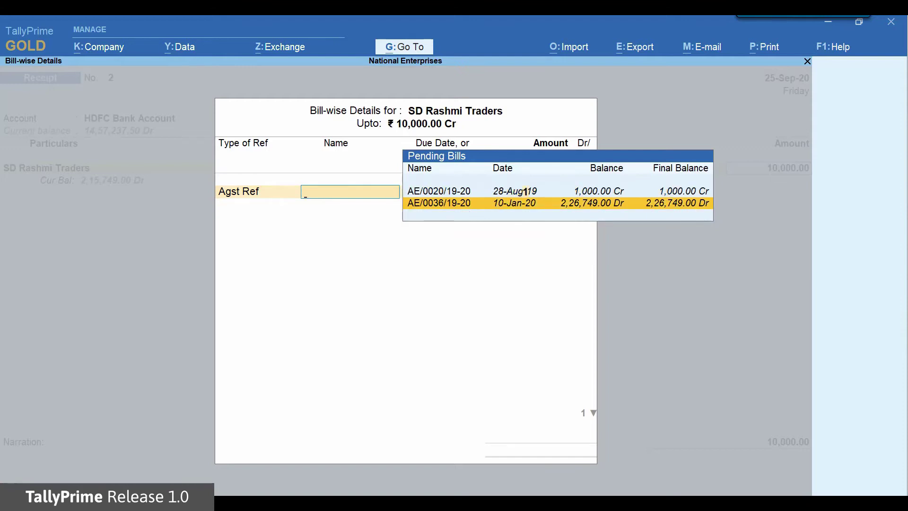
key(Return)
key(Return)
key(Return)
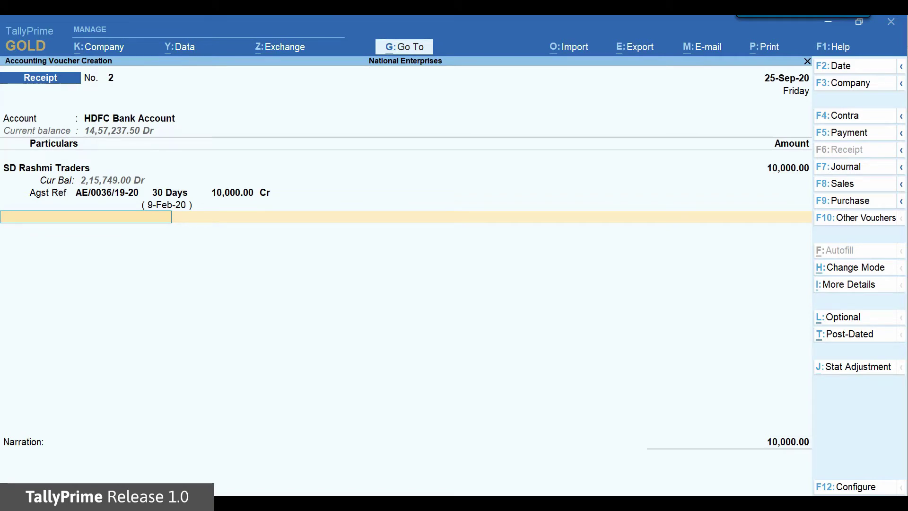
Step: Finish the receipt voucher without a narration, accept it and return to the Gateway of Tally
key(Return)
key(Return)
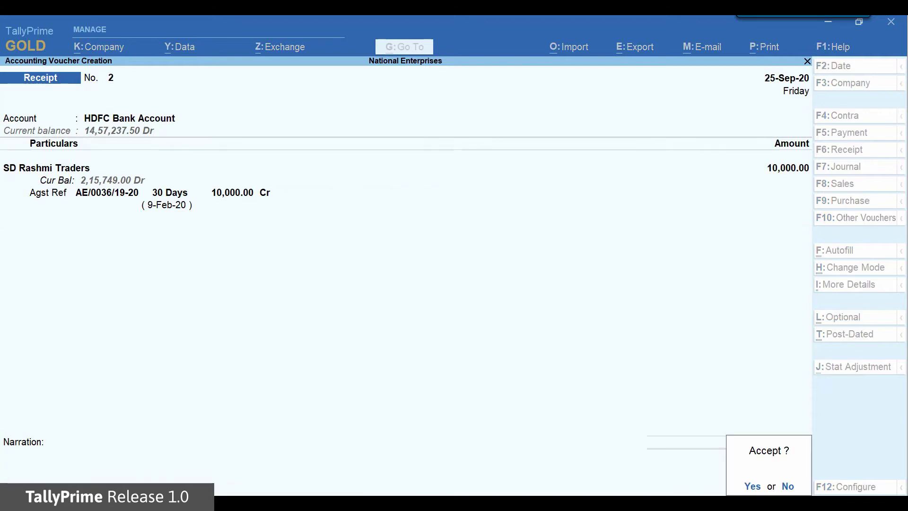
key(Return)
key(Escape)
key(Return)
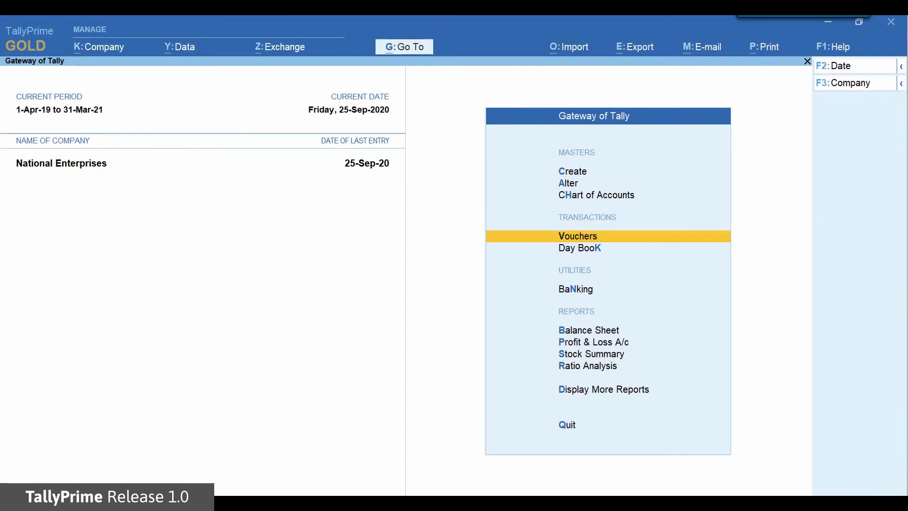
Step: Open a blank ledger creation form, view the other master types available from it, and go back to the Gateway of Tally
key(Up)
key(Up)
key(Up)
key(Return)
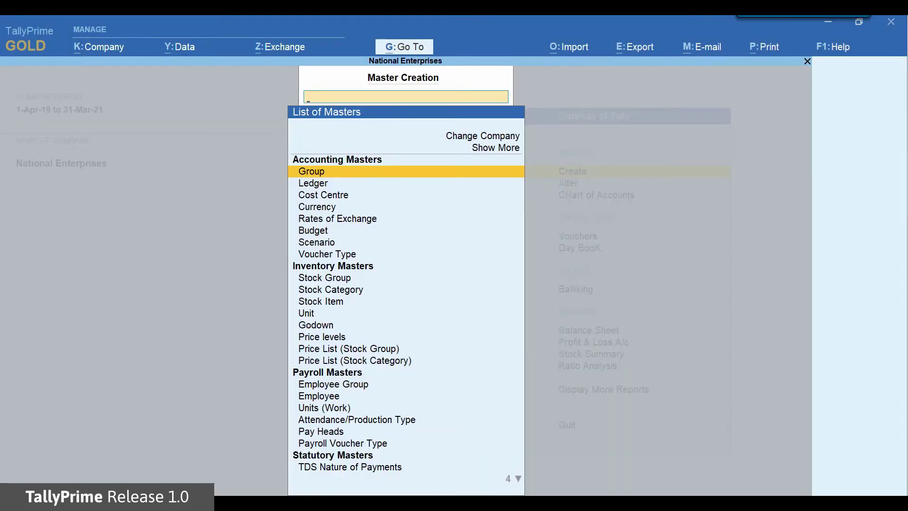
key(Down)
key(Return)
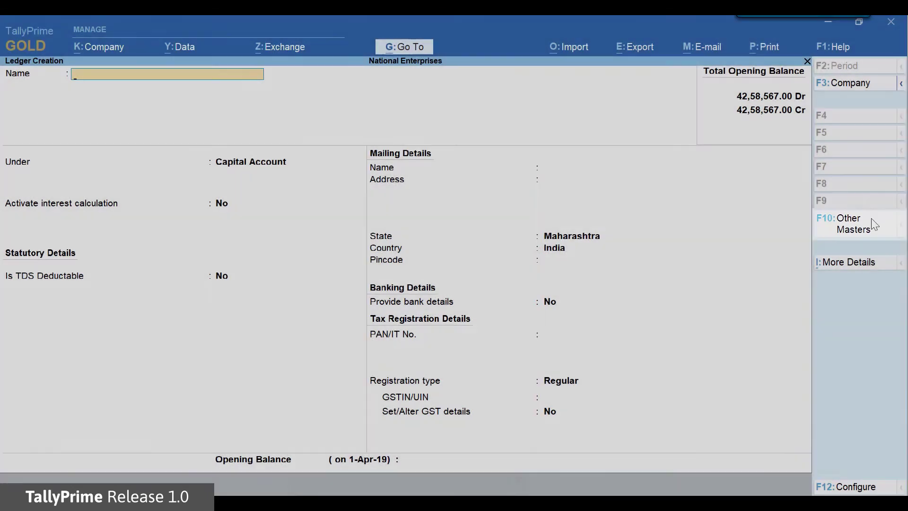
click(873, 226)
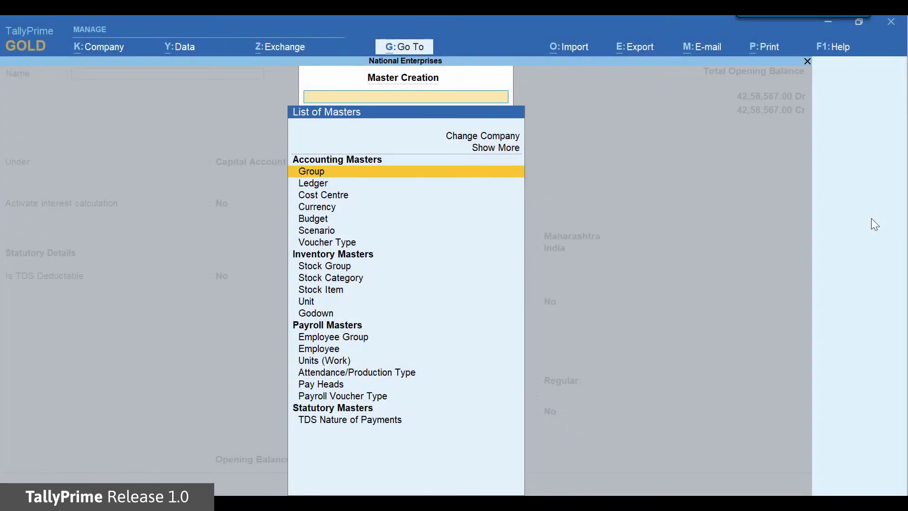
key(Escape)
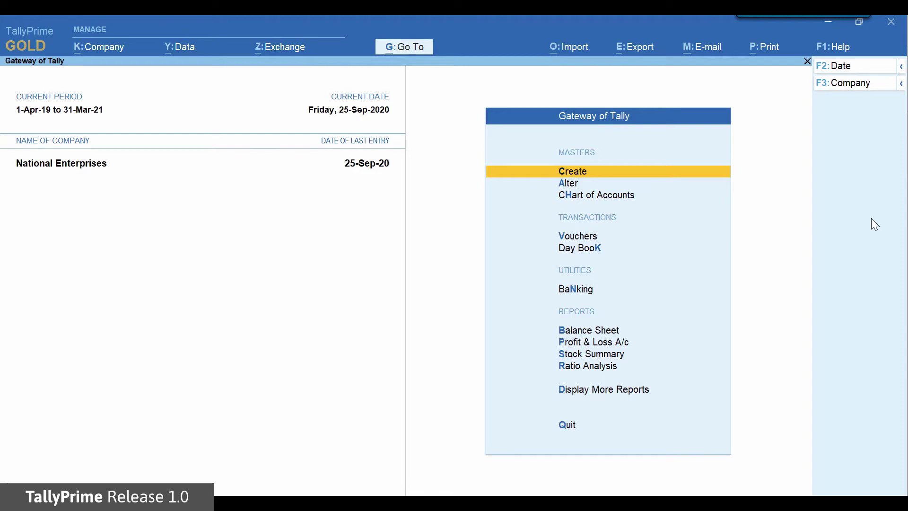
Step: Open a new receipt voucher and choose Single Entry as its voucher mode
key(Down)
key(Down)
key(Down)
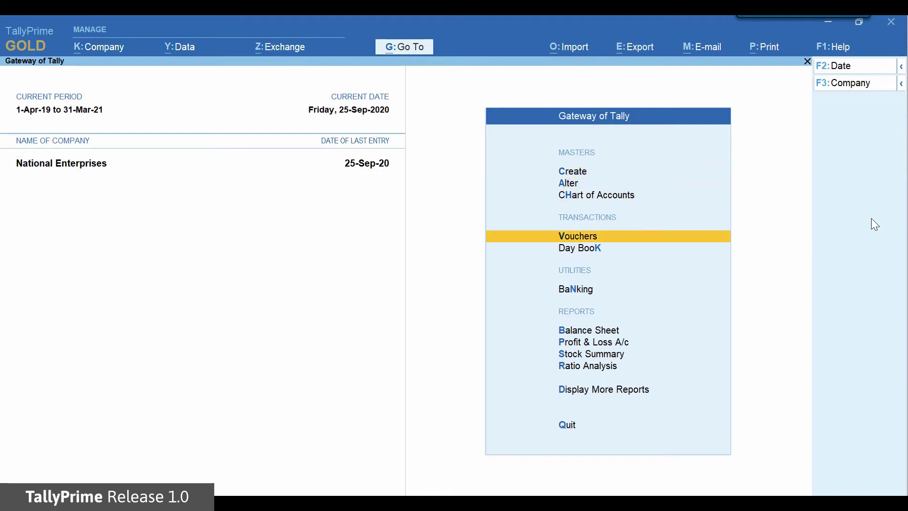
key(Return)
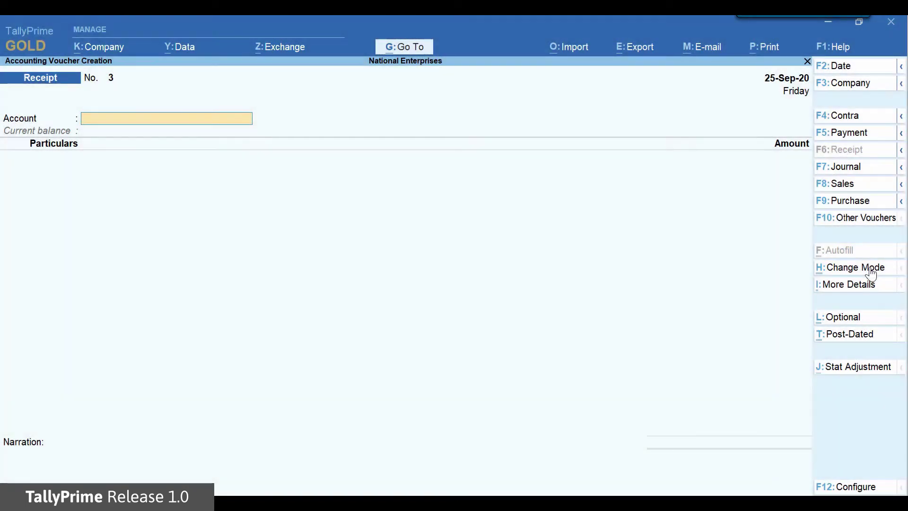
click(871, 270)
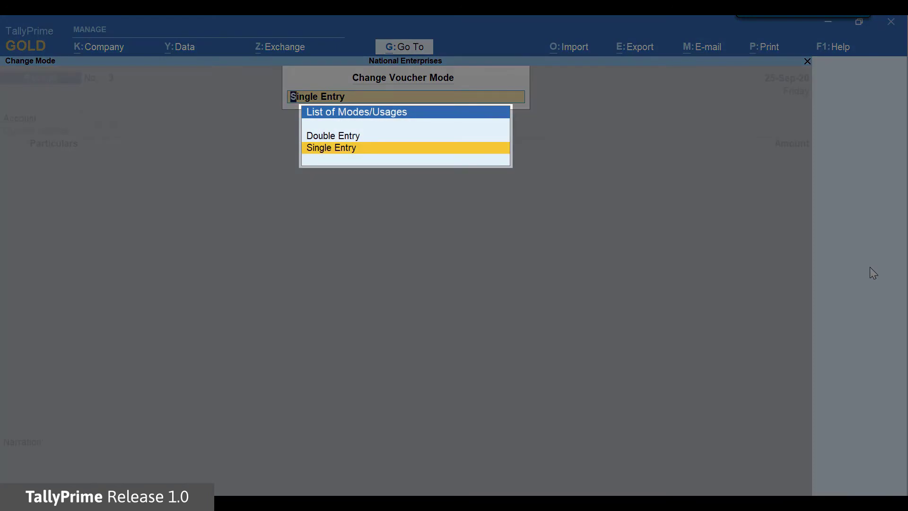
key(Return)
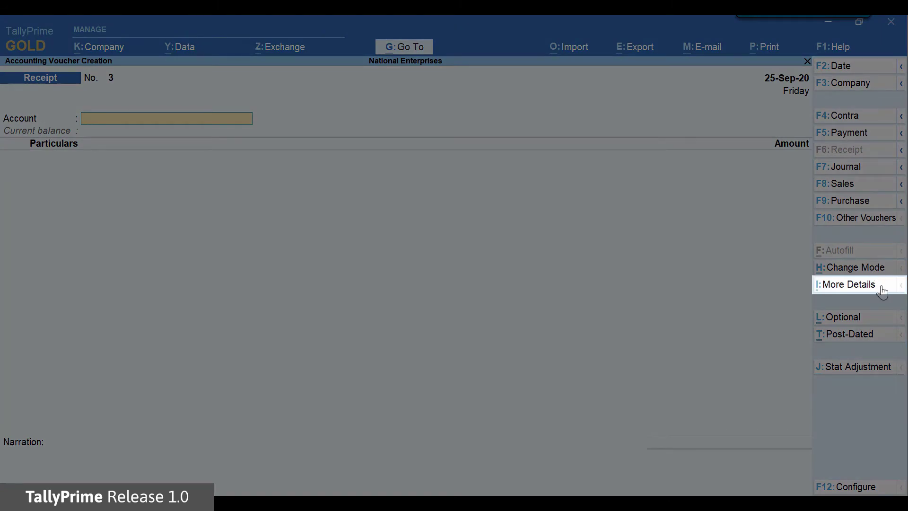
Step: Add supplier/reference details to the receipt voucher with reference number 35 and date 25-Sep-20
click(882, 286)
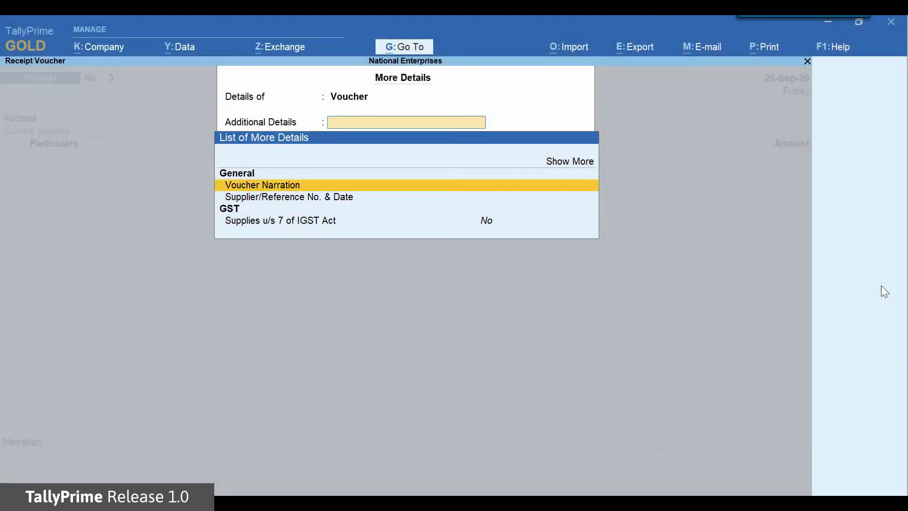
key(Down)
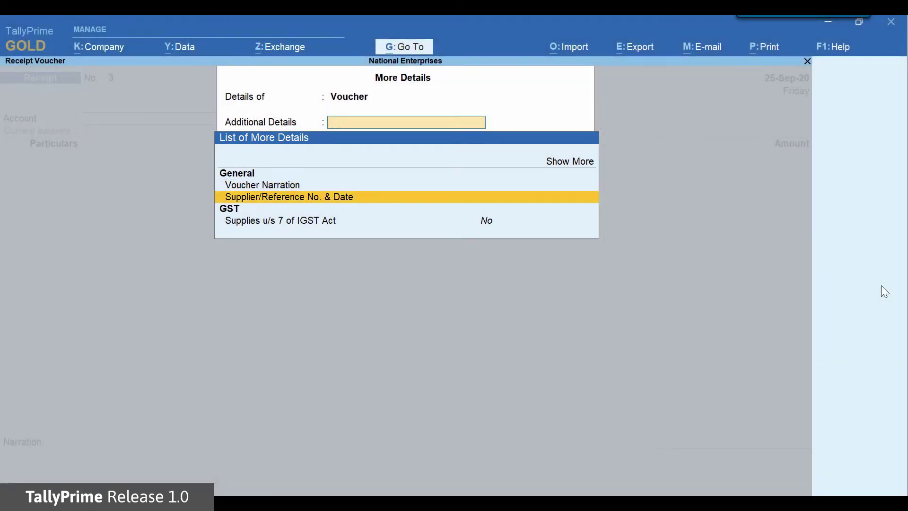
key(Return)
text(35)
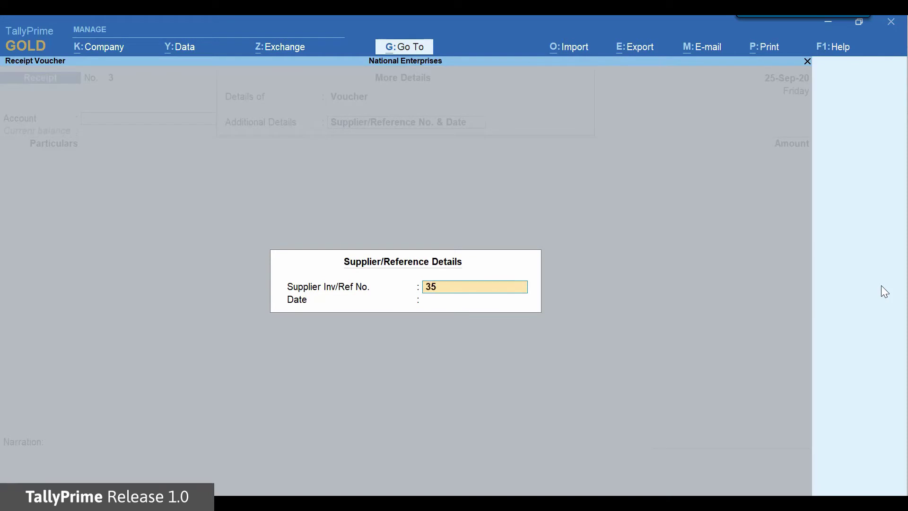
key(Return)
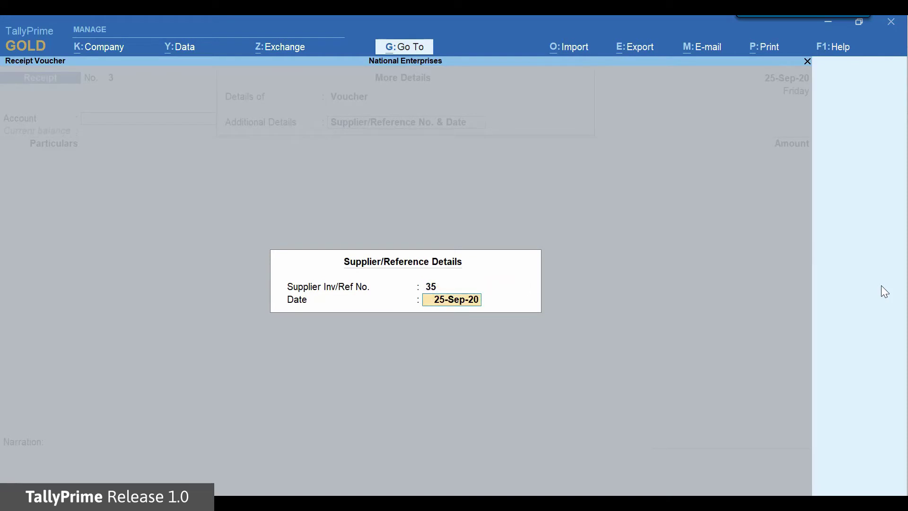
key(Return)
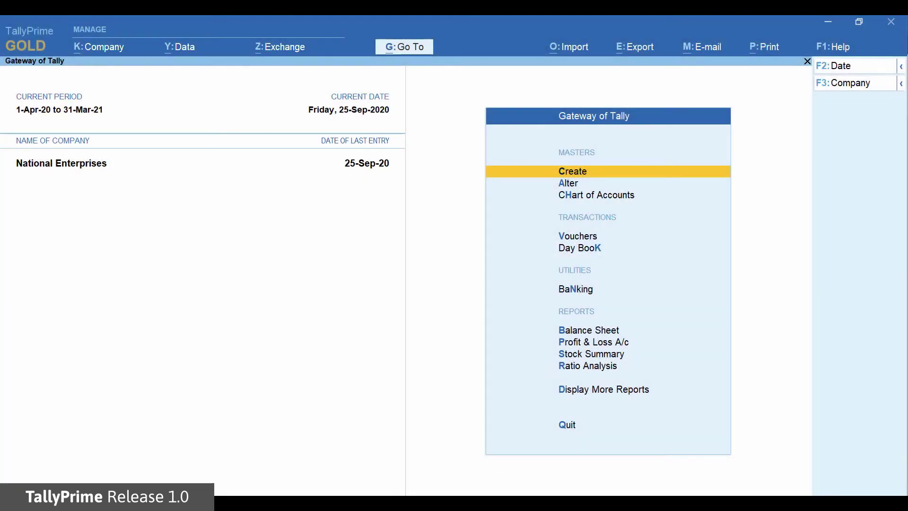
Step: Open a blank payment voucher and leave it, view the Day Book, and return to the Gateway of Tally
key(Down)
key(Down)
key(Down)
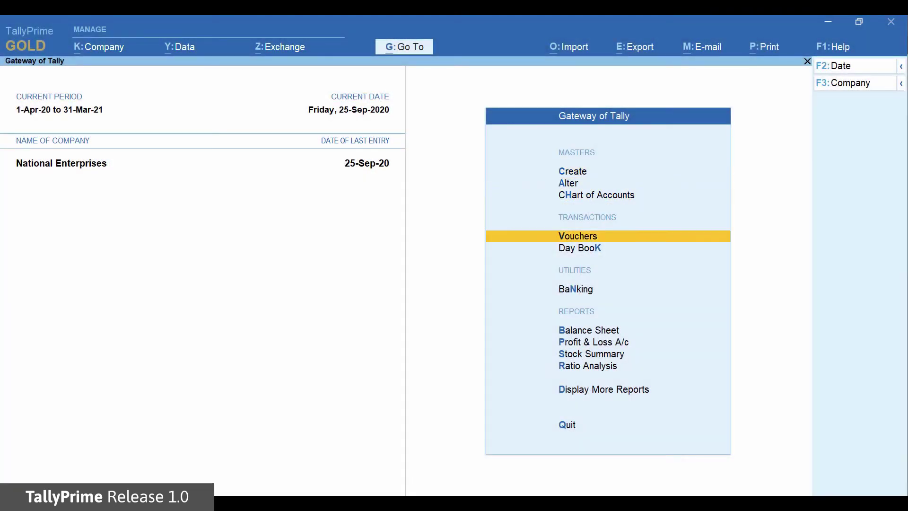
key(Return)
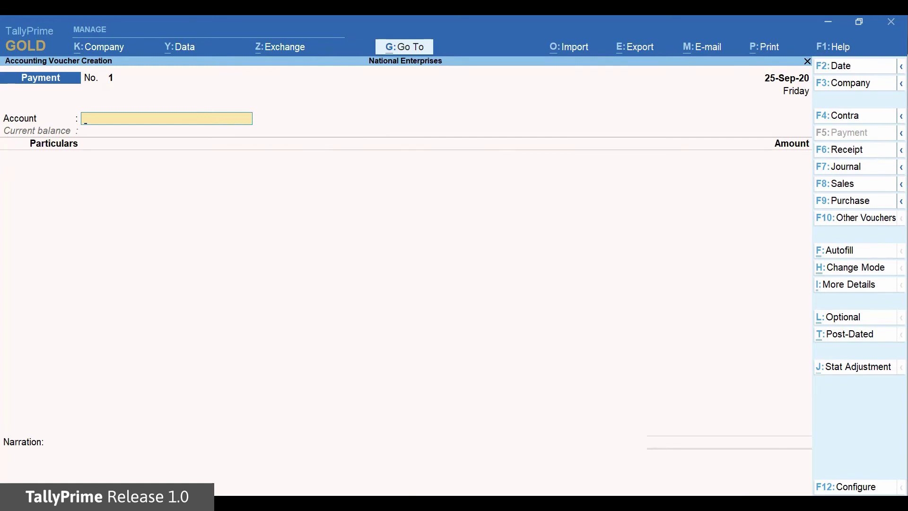
key(Escape)
key(Return)
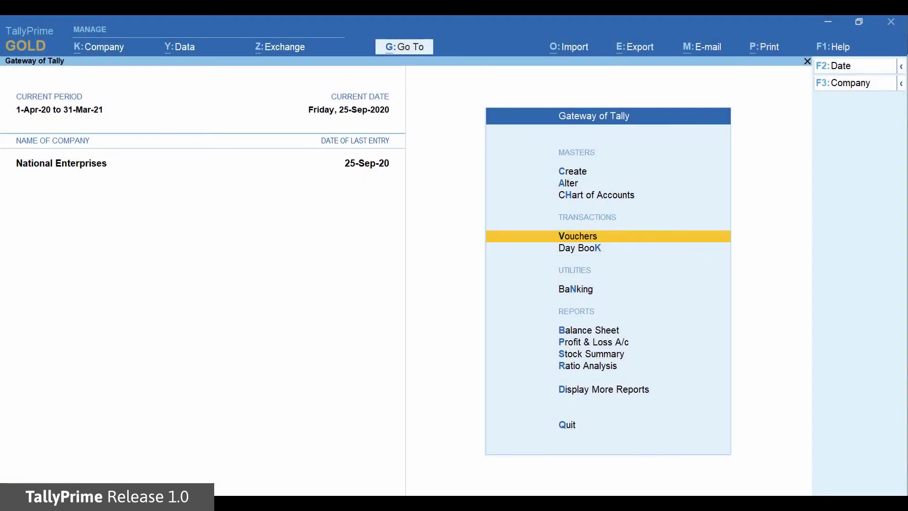
key(k)
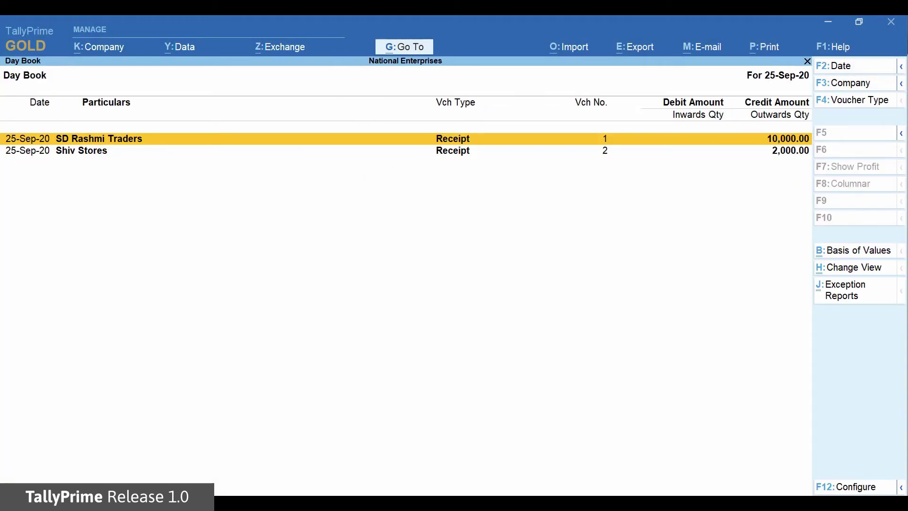
key(Escape)
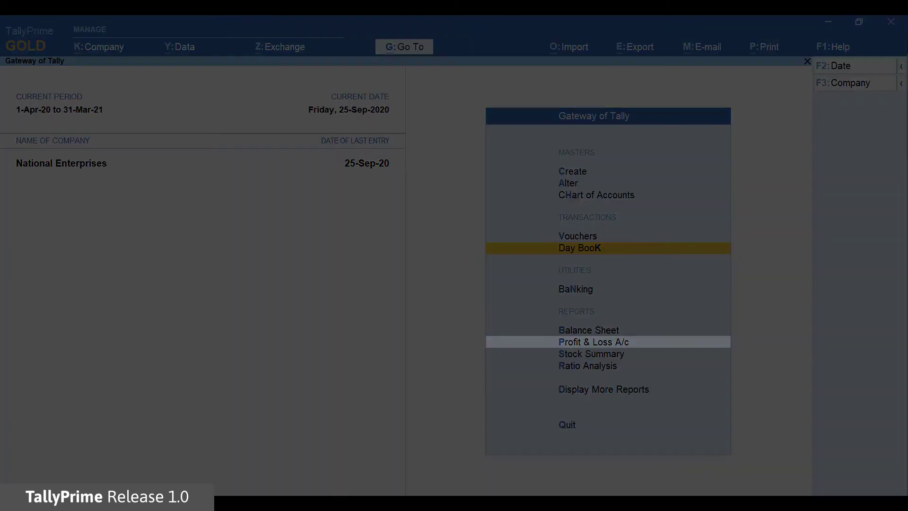
Step: View the Profit & Loss A/c and the Ratio Analysis report, returning to the Gateway of Tally
key(Down)
key(Down)
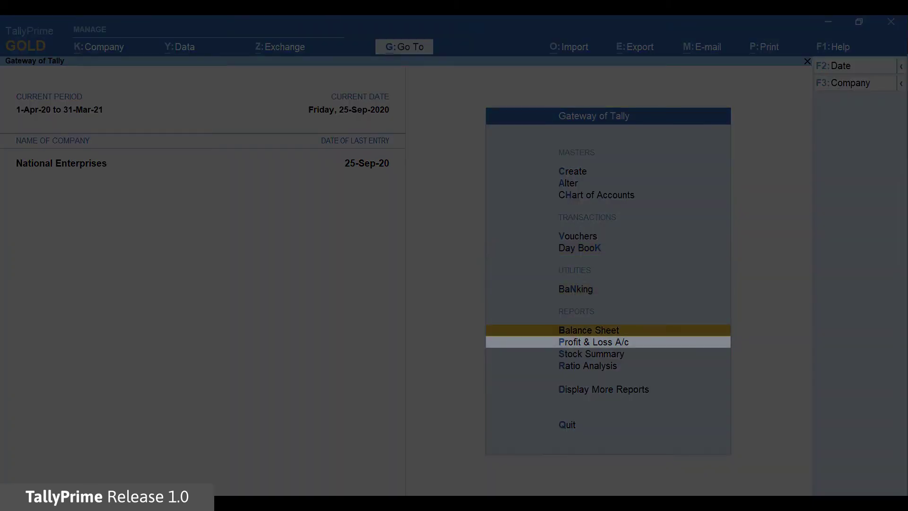
key(Down)
key(Return)
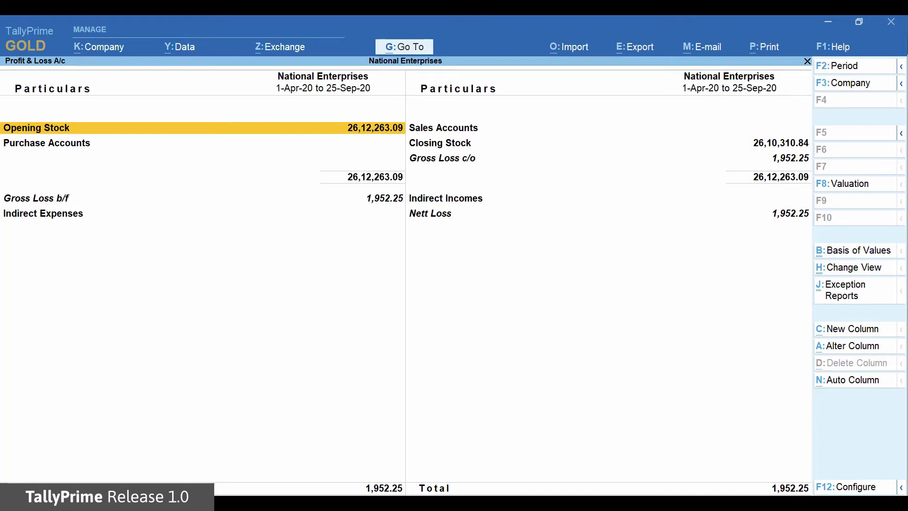
key(Escape)
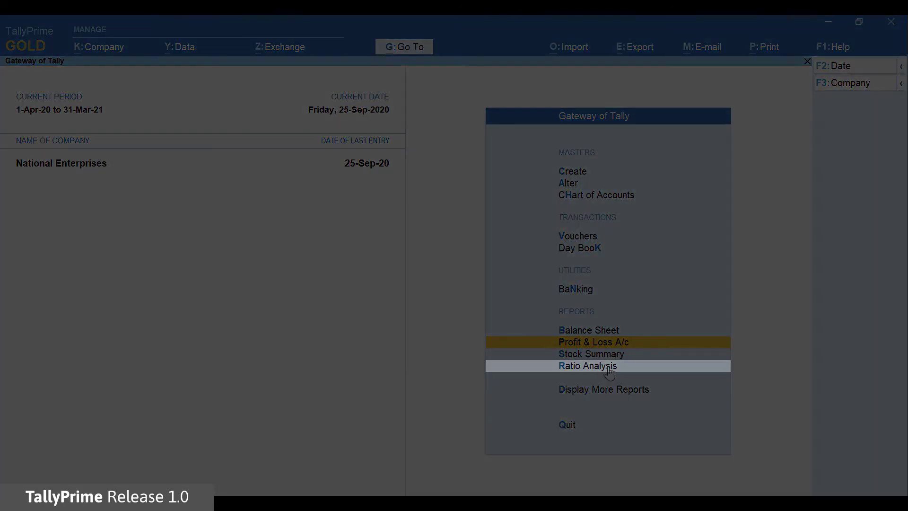
click(608, 368)
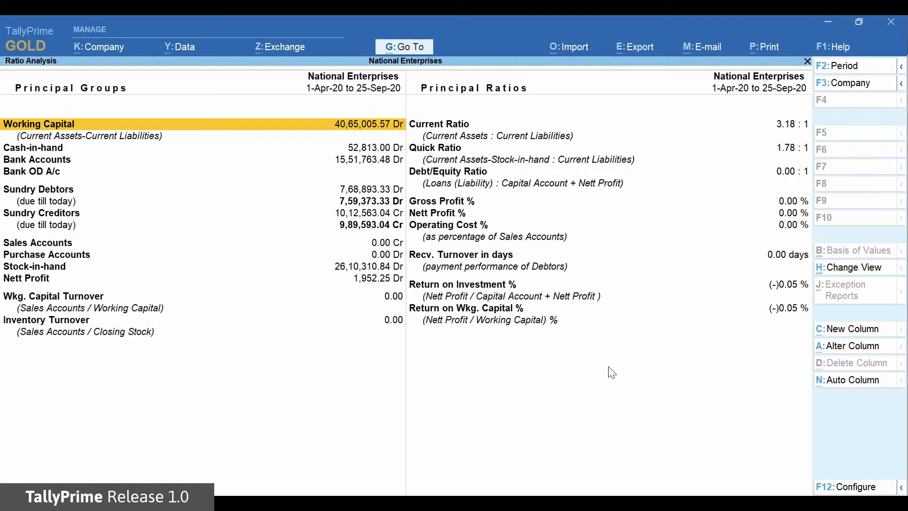
key(Escape)
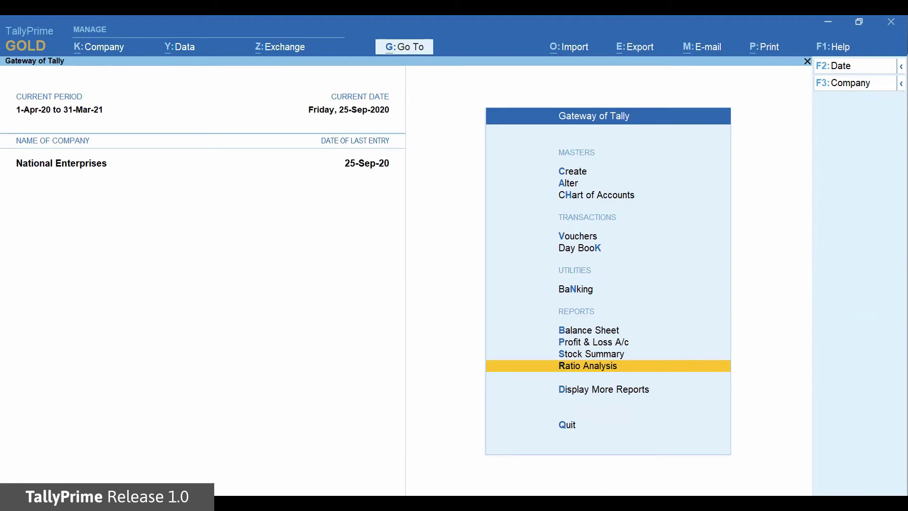
Step: Start a new ledger master named Raj Enterprises and group it under Sundry Debtors
key(Up)
key(Up)
key(Up)
key(Up)
key(Up)
key(Up)
key(Up)
key(Up)
key(Up)
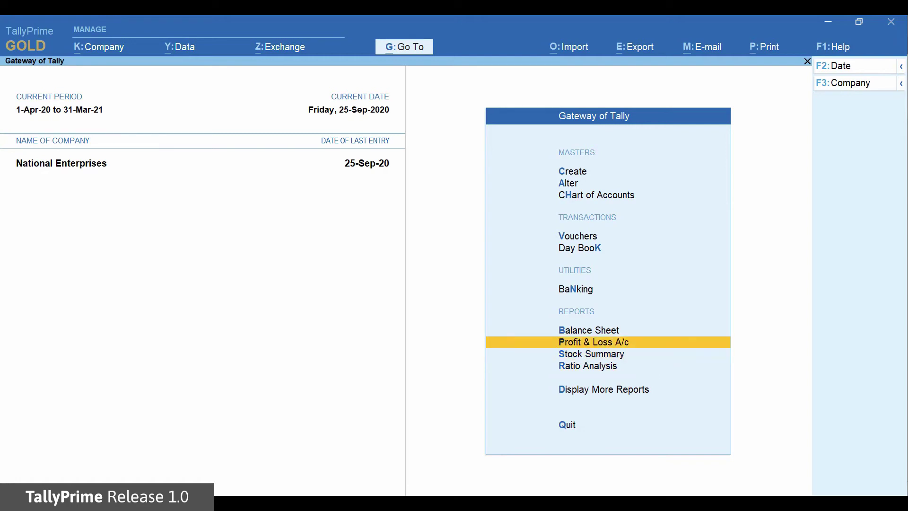
key(Return)
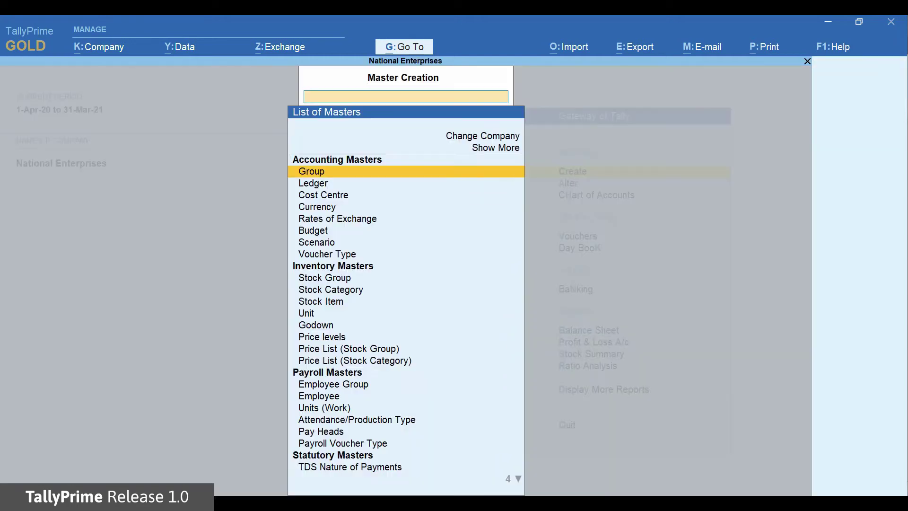
key(Down)
key(Return)
text(Raj Enterprises)
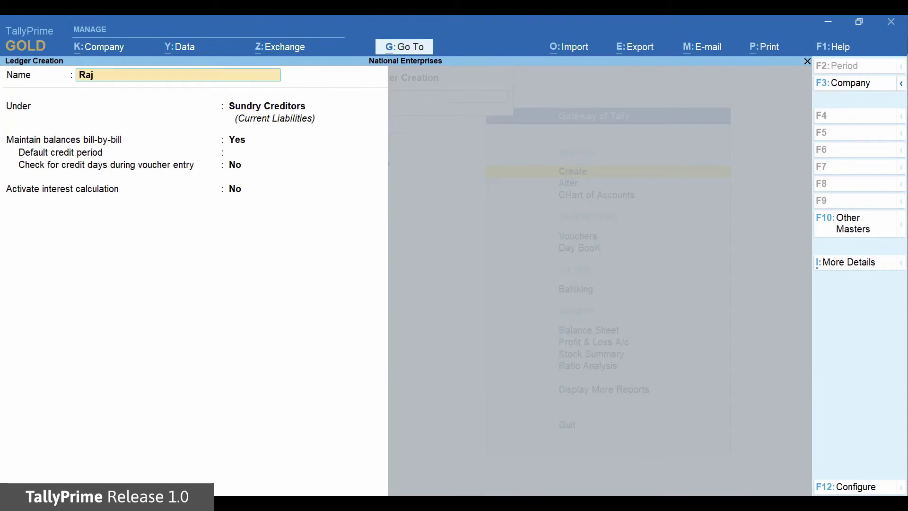
key(Return)
key(Down)
key(Return)
Step: Accept the Raj Enterprises ledger with its default bill-by-bill and interest settings and return to the Gateway of Tally
key(Return)
key(Return)
key(Return)
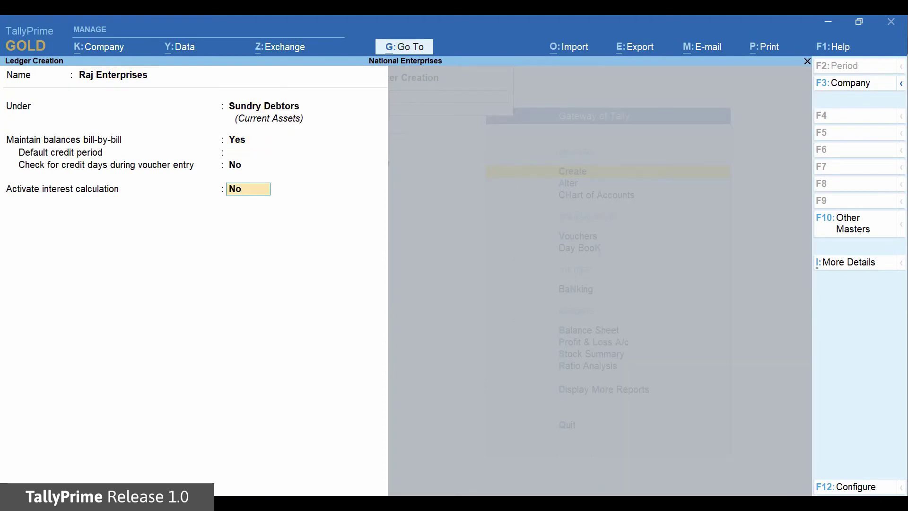
key(Return)
key(y)
key(Escape)
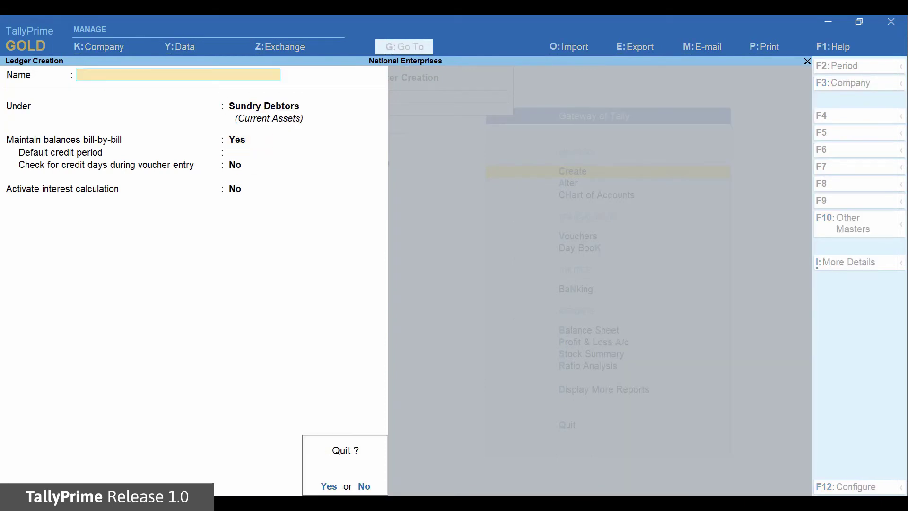
key(y)
key(Escape)
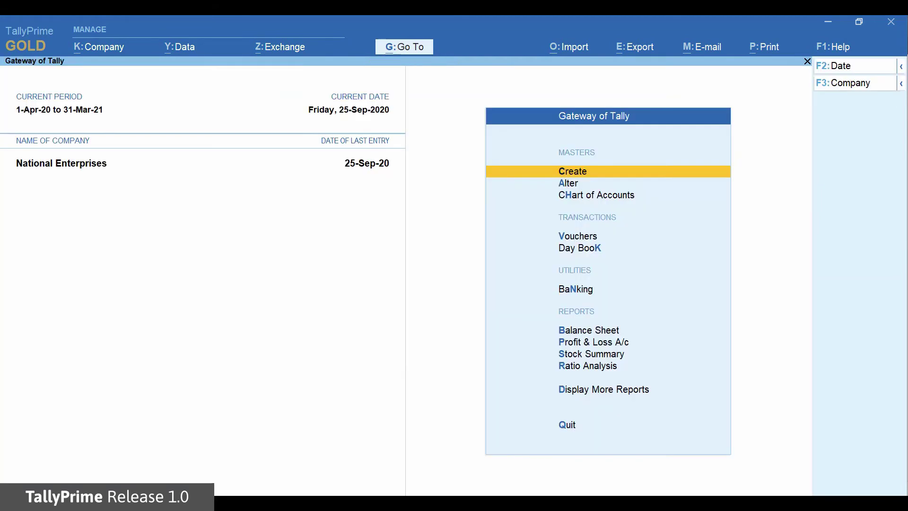
Step: Open a new payment voucher and choose HDFC Bank Account as its account
key(Down)
key(Down)
key(Down)
key(v)
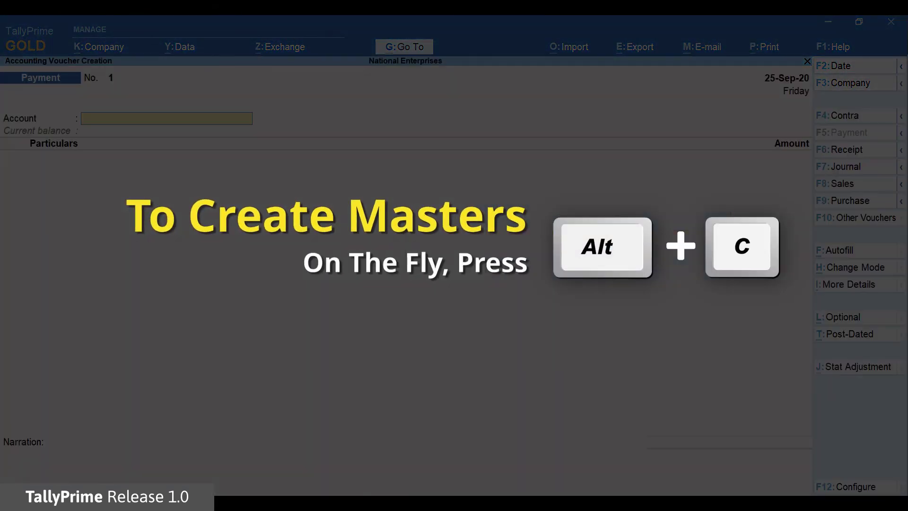
key(Down)
key(Down)
key(Down)
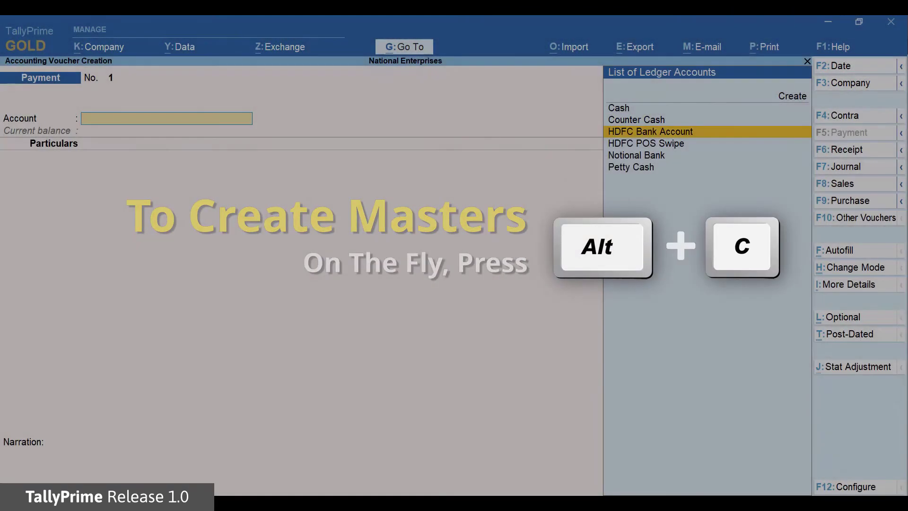
key(Return)
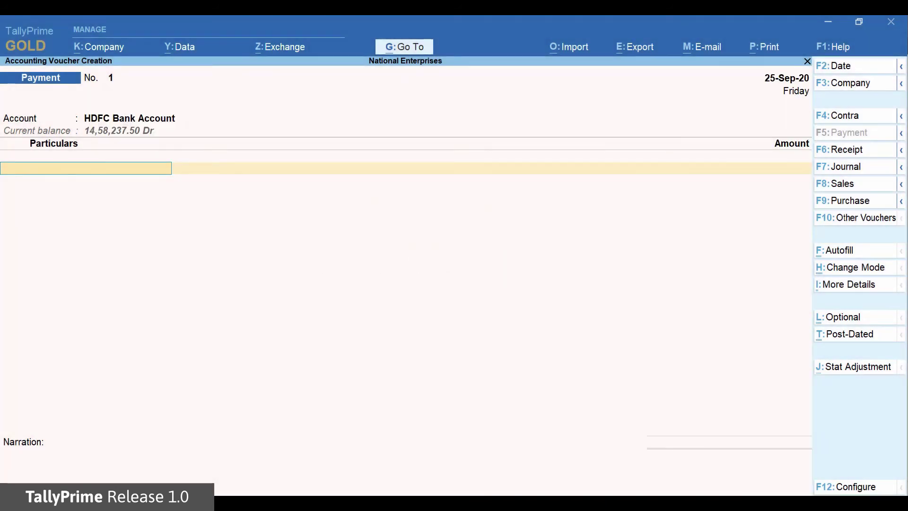
Step: Create the ledger Rishi Traders under Sundry Creditors from within the voucher's particulars, keeping the other default settings
key(alt+c)
text(Rishi Traders)
key(Return)
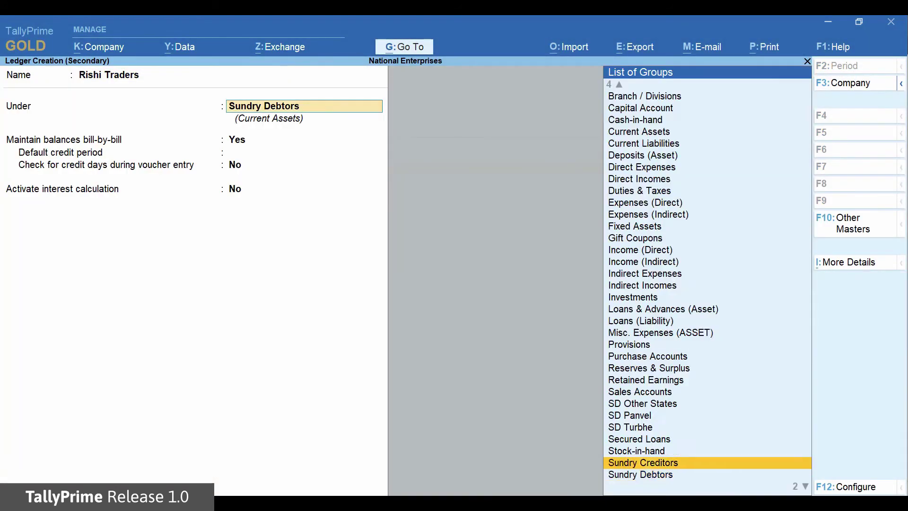
key(Return)
key(Return)
key(Return)
key(Return)
key(Return)
key(Return)
Step: Enter 5000 for Rishi Traders as New Ref 1, save the payment voucher without a narration and leave voucher entry
text(5000)
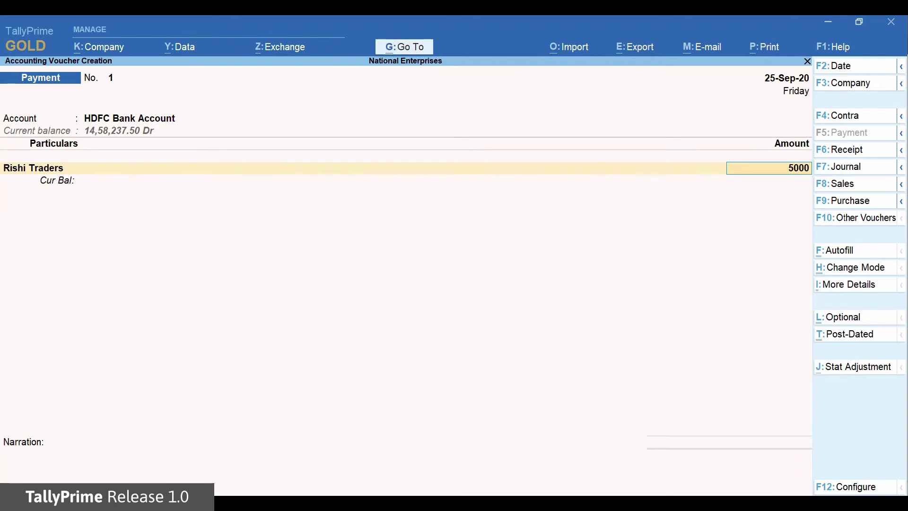
key(Return)
key(Return)
key(Return)
key(Return)
key(Return)
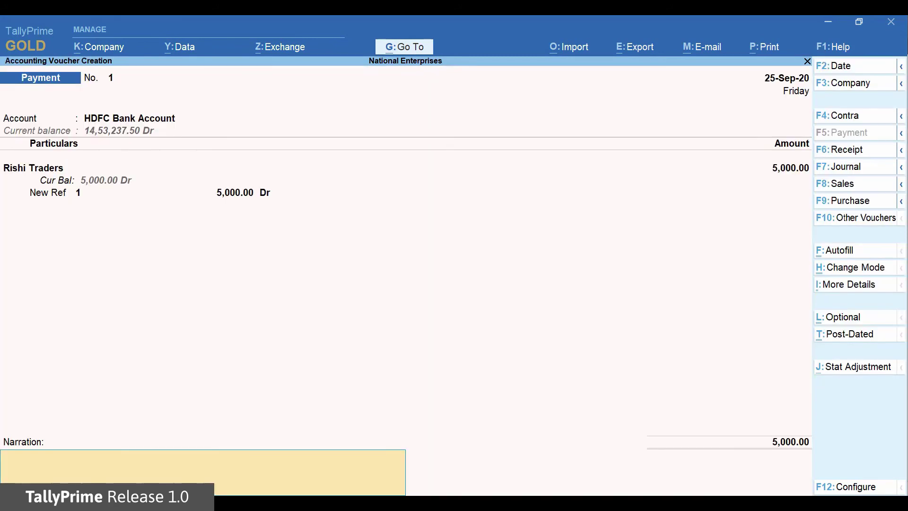
key(Return)
key(Return)
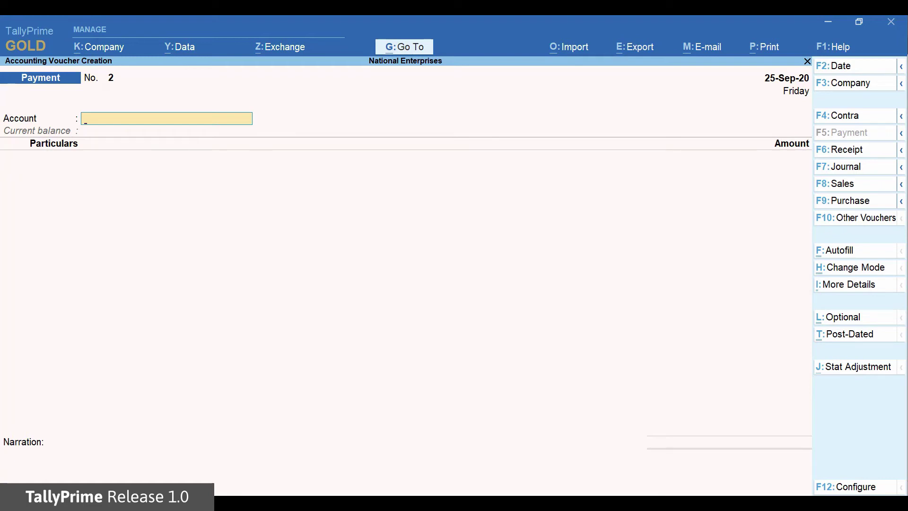
key(Escape)
Step: Import masters from masters.xml in D:\TallyPrime with the existing-master behaviour set to Ignore duplicates
key(alt+o)
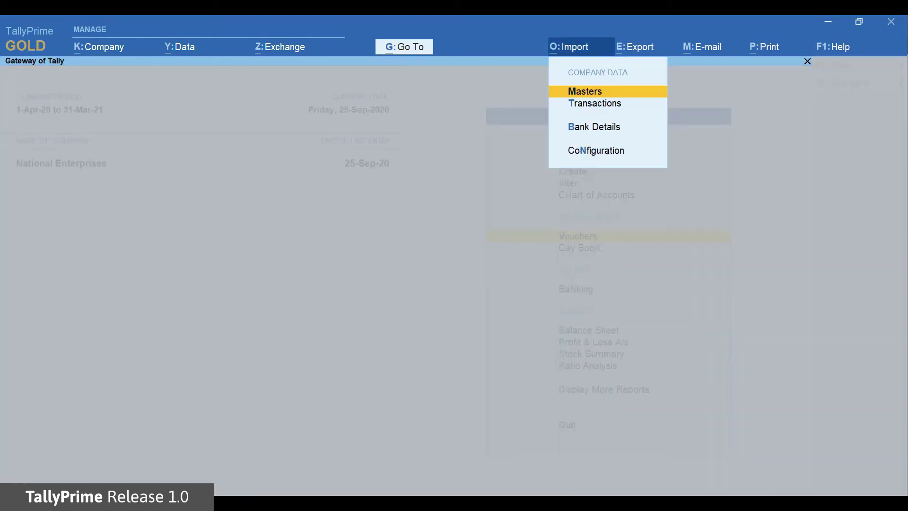
key(Return)
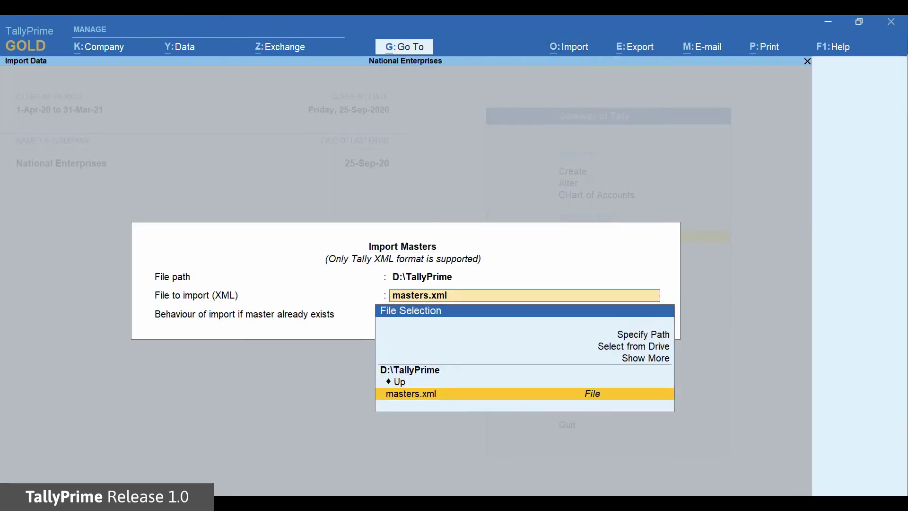
key(Return)
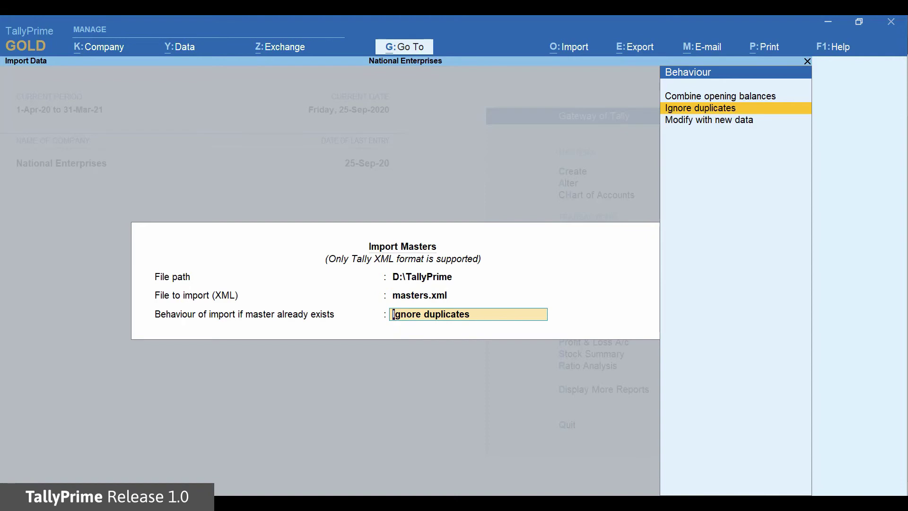
key(Return)
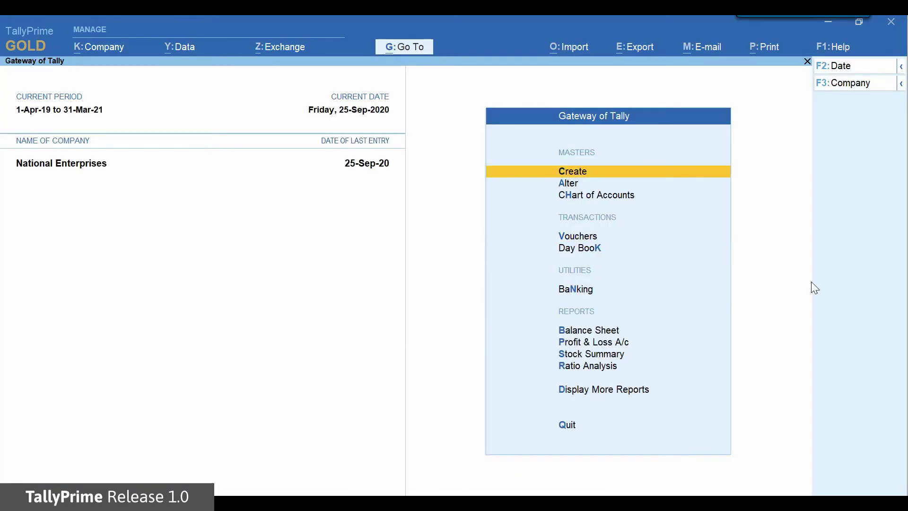
Step: Create a ledger named Karan Enterprises under Sundry Debtors with the default bill-by-bill and interest settings, and accept it
key(Return)
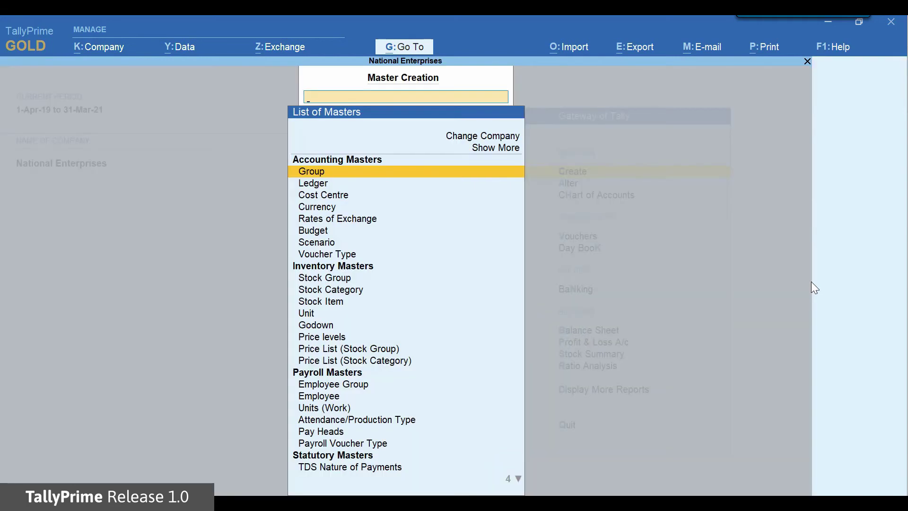
key(Down)
key(Return)
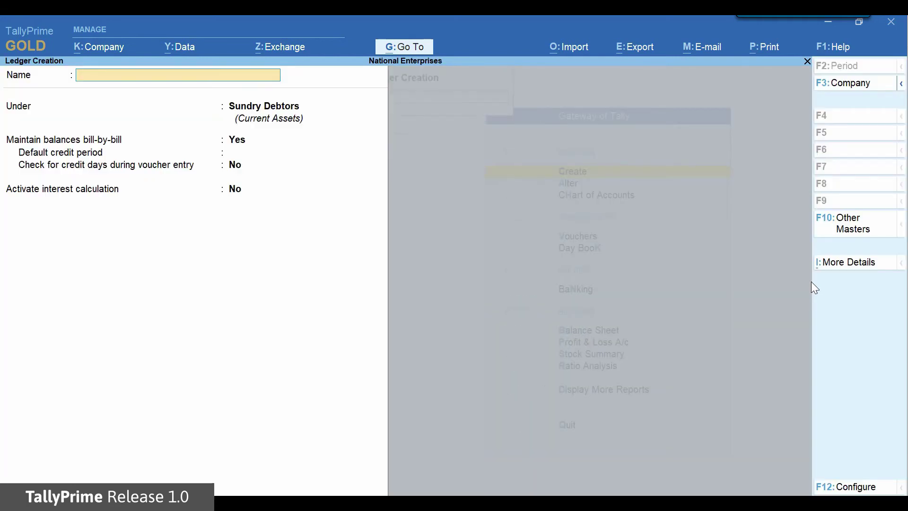
text(Karan Enterprises)
key(Return)
key(Return)
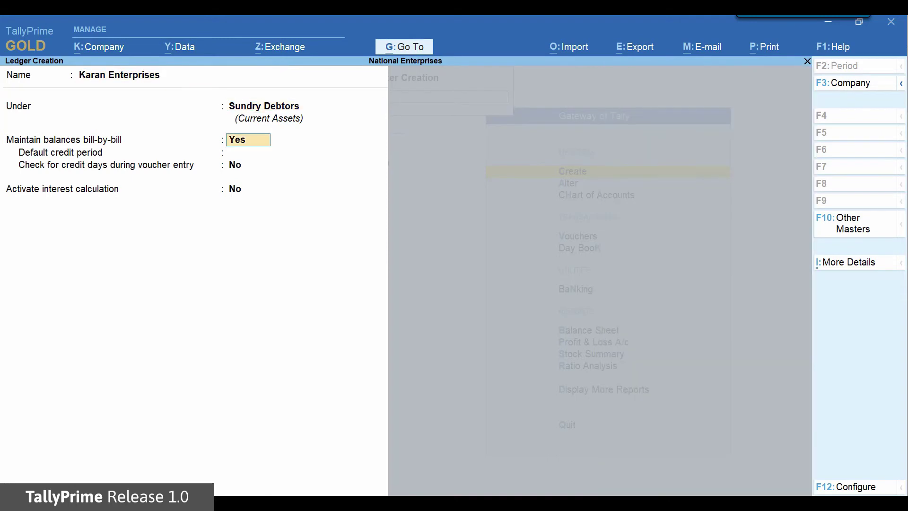
key(Return)
key(Return)
key(Return)
key(Return)
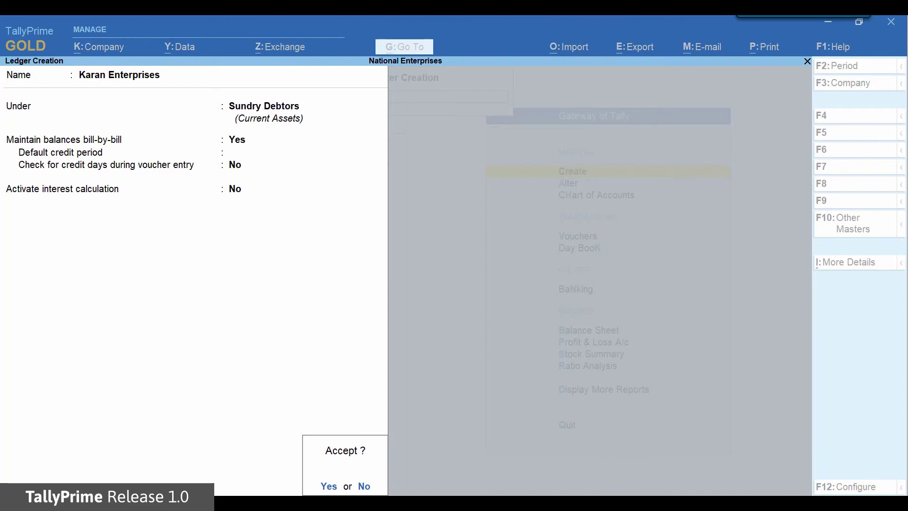
click(330, 486)
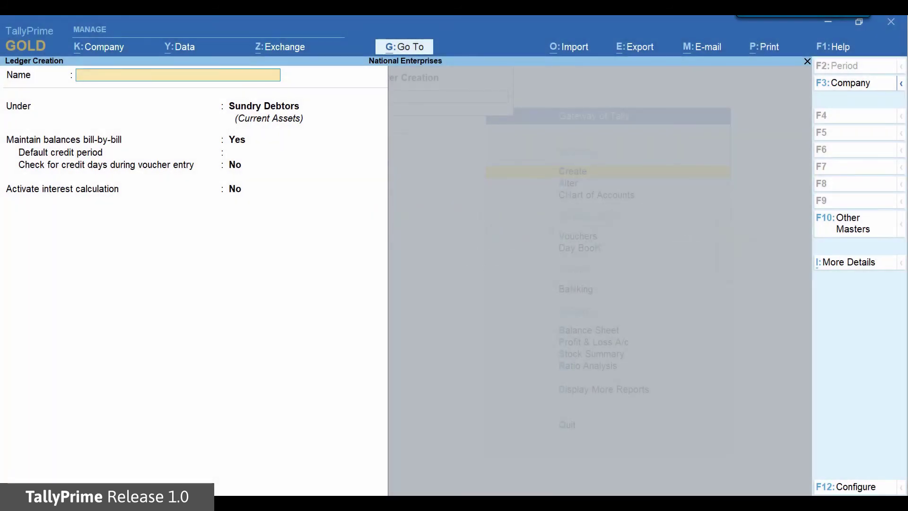
Step: Create a ledger named Unnati Traders under Sundry Creditors with the other default settings, accept it and leave ledger creation
text(Unnati Traders)
key(Return)
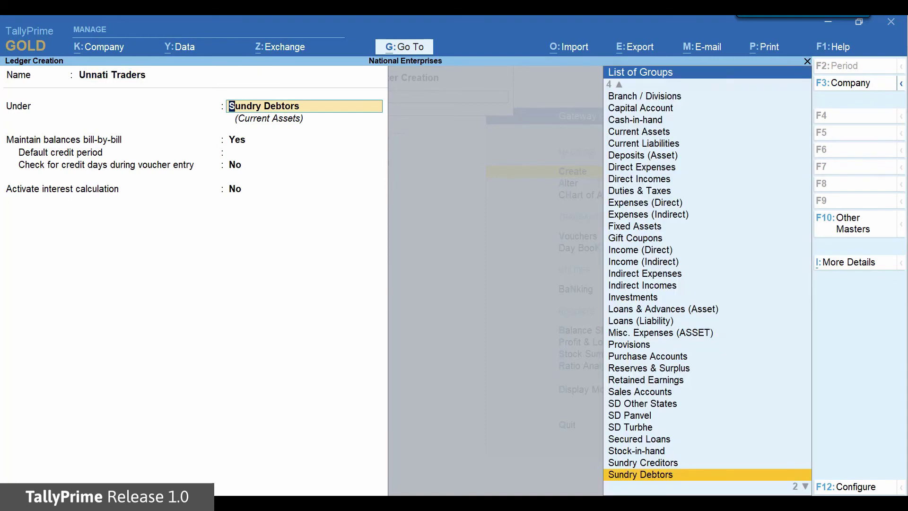
key(Up)
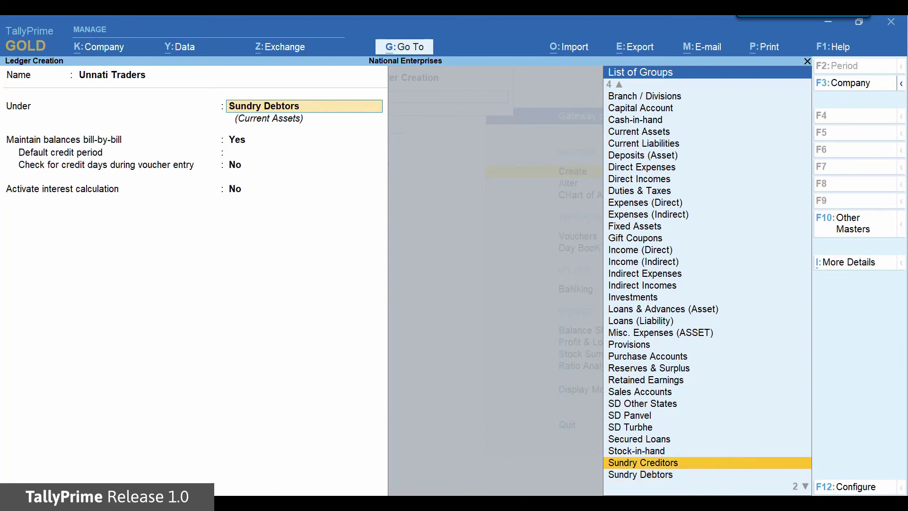
key(Return)
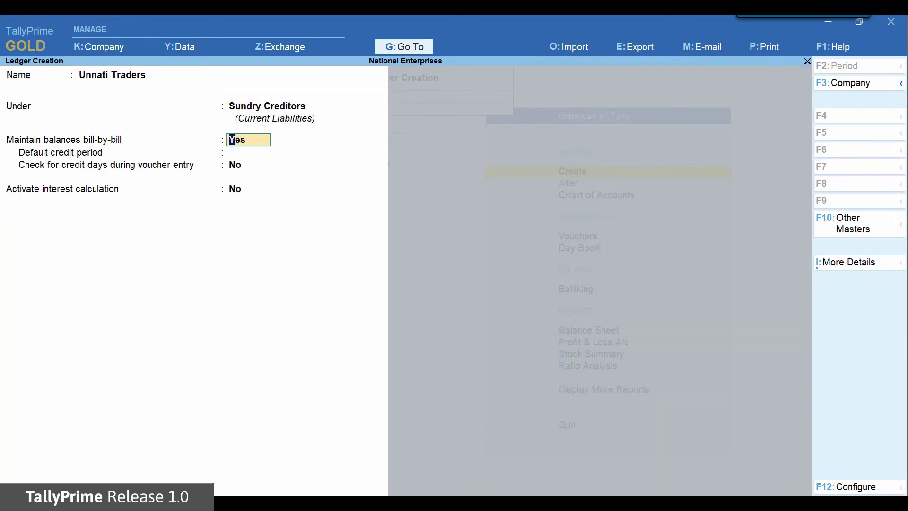
key(ctrl+a)
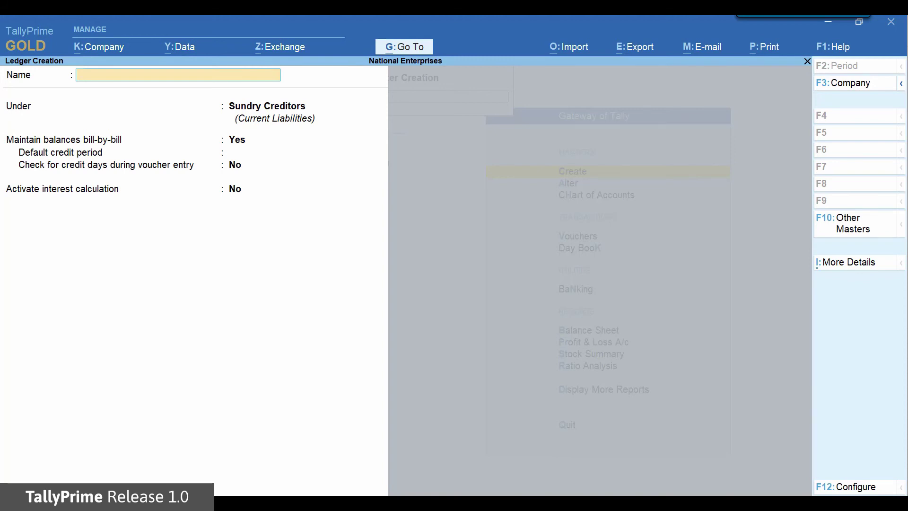
key(Escape)
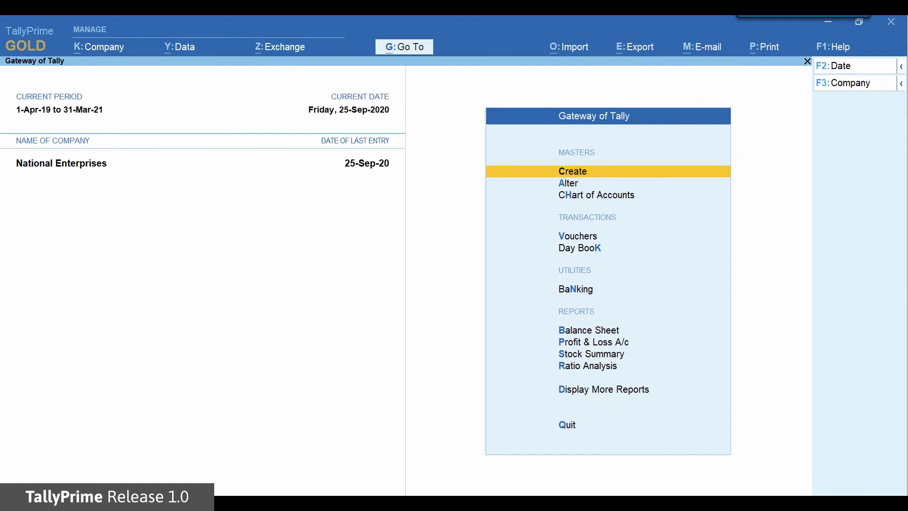
Step: Open the Day Book and drill down into the Shiv Stores receipt voucher, then return to the Gateway of Tally without changes
key(Down)
key(Down)
key(Down)
key(Down)
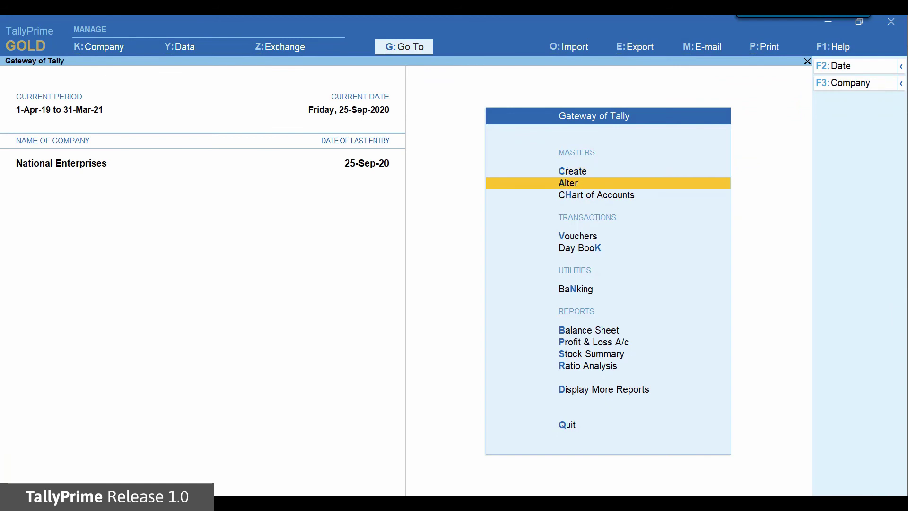
key(Return)
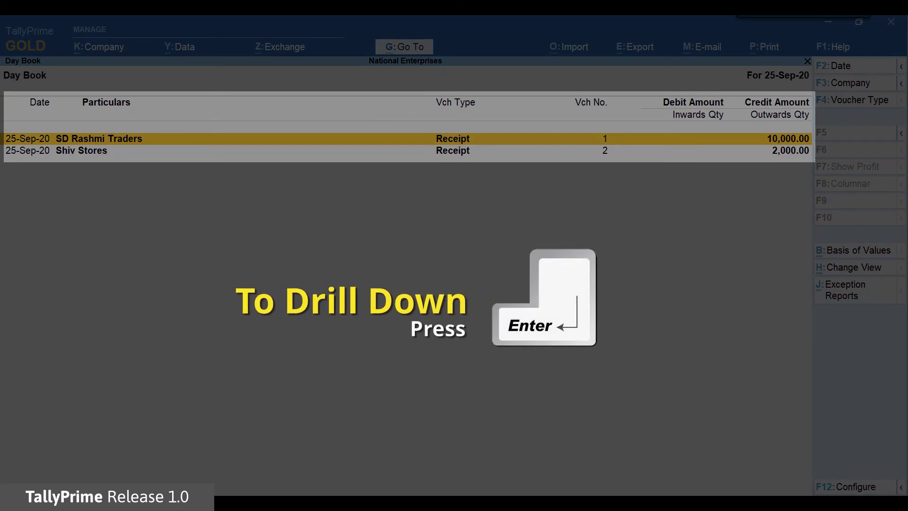
key(Down)
key(Return)
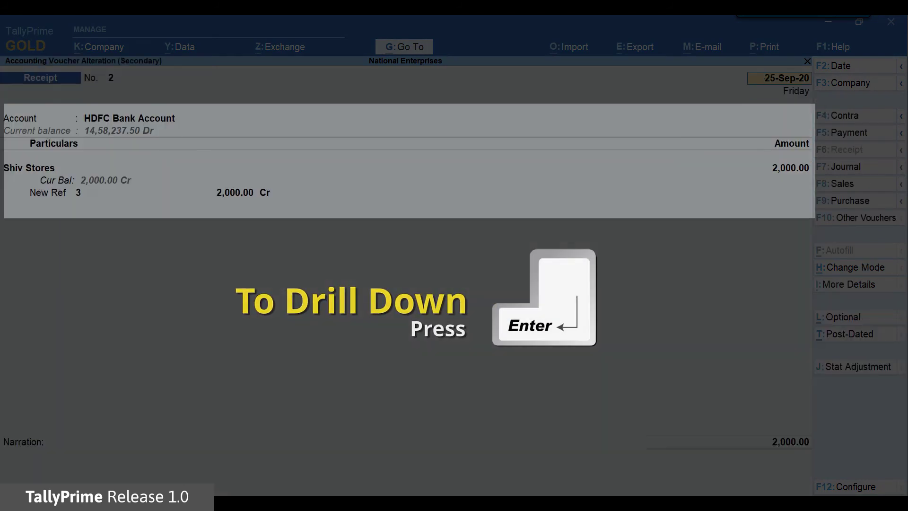
key(Escape)
key(y)
key(Escape)
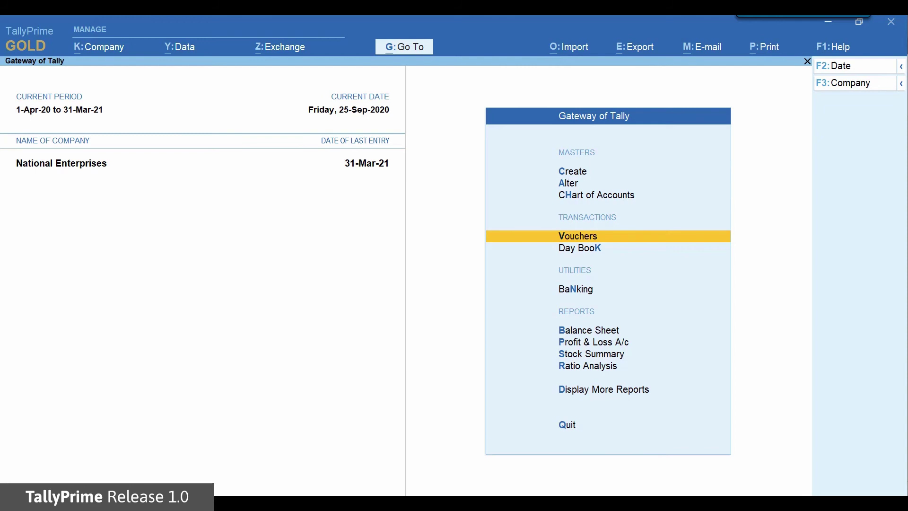
Step: Open the company features of National Enterprises and set Enable Interest Calculation to Yes
key(alt+k)
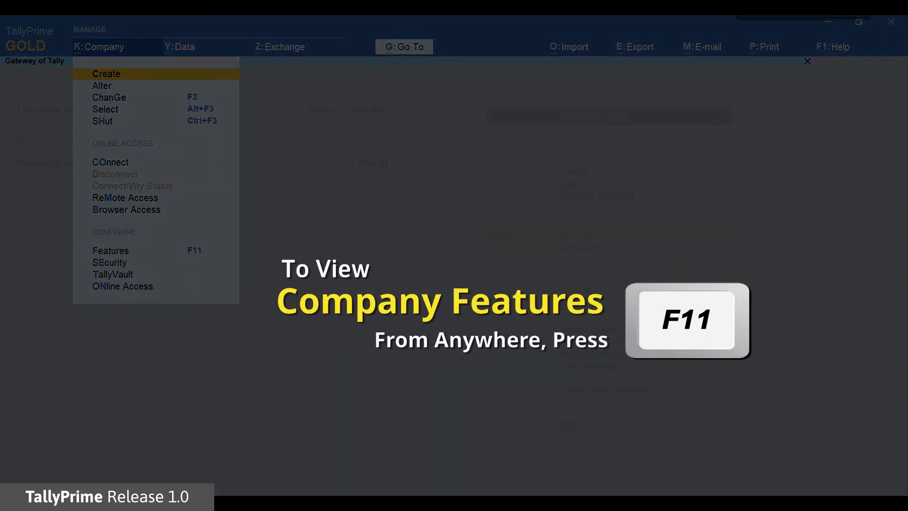
key(Down)
key(Down)
key(Down)
key(Down)
key(Down)
key(Down)
key(Down)
key(Down)
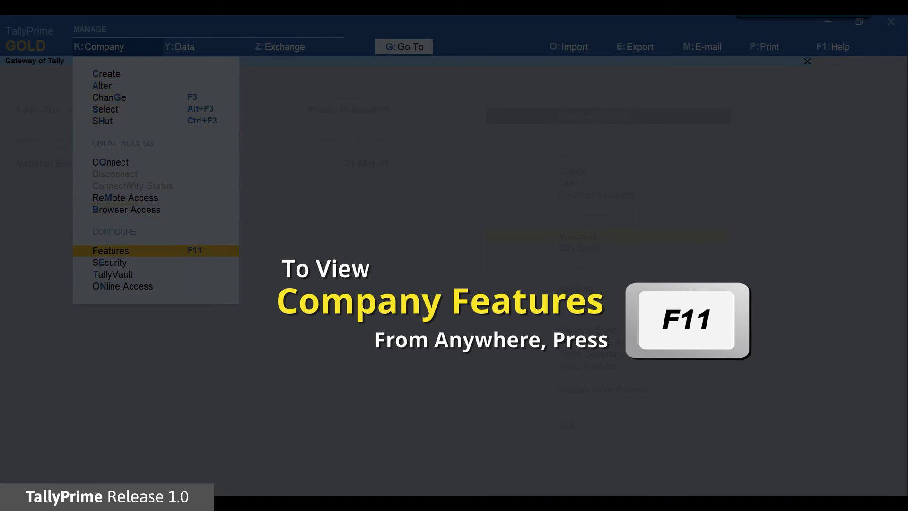
key(Return)
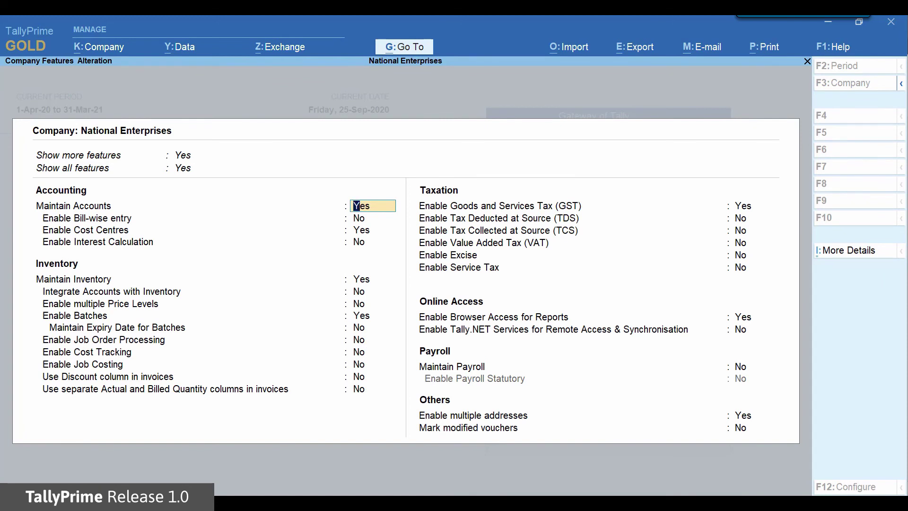
key(Return)
key(Return)
key(Return)
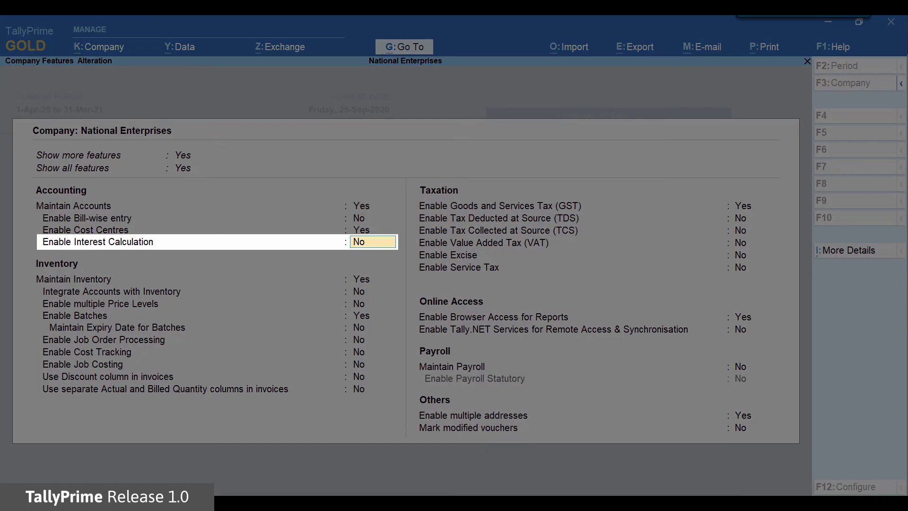
text(Yes)
key(Return)
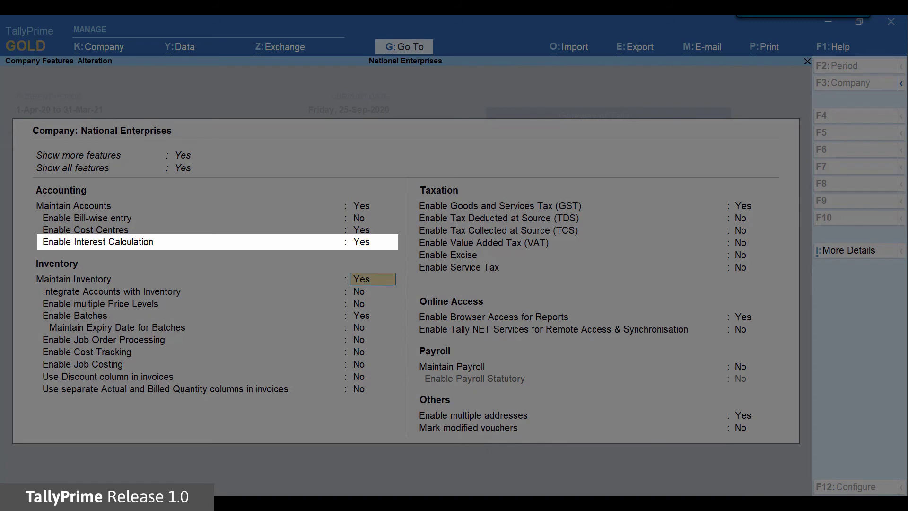
Step: Set Enable multiple Price Levels and Enable Tax Deducted at Source (TDS) to Yes, and save the company features
key(Return)
key(Return)
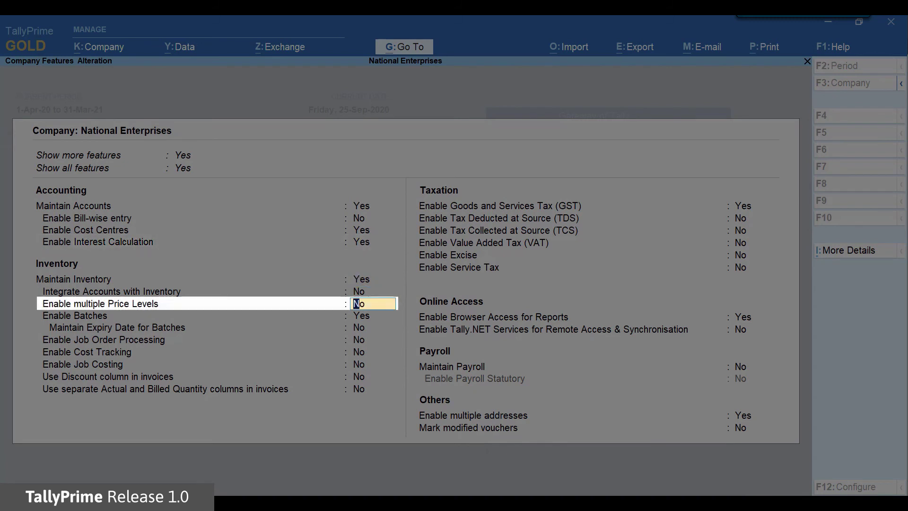
text(Yes)
key(Return)
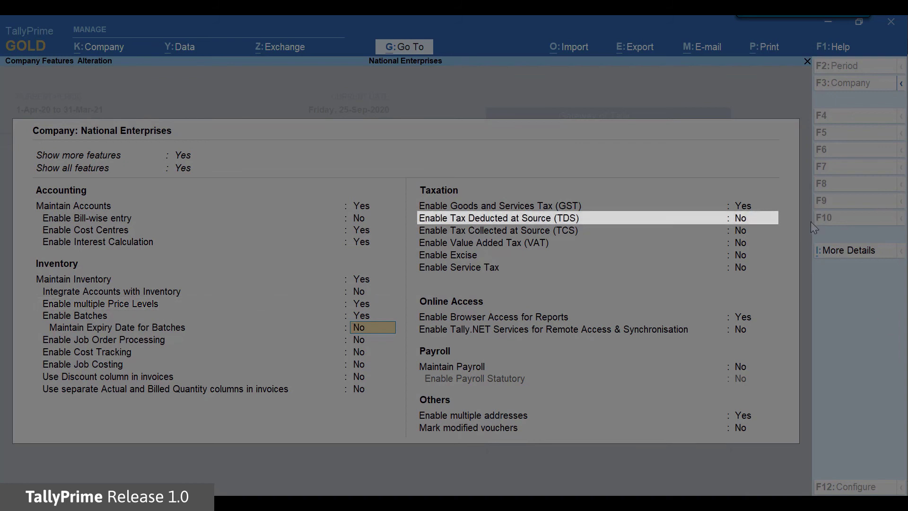
click(746, 221)
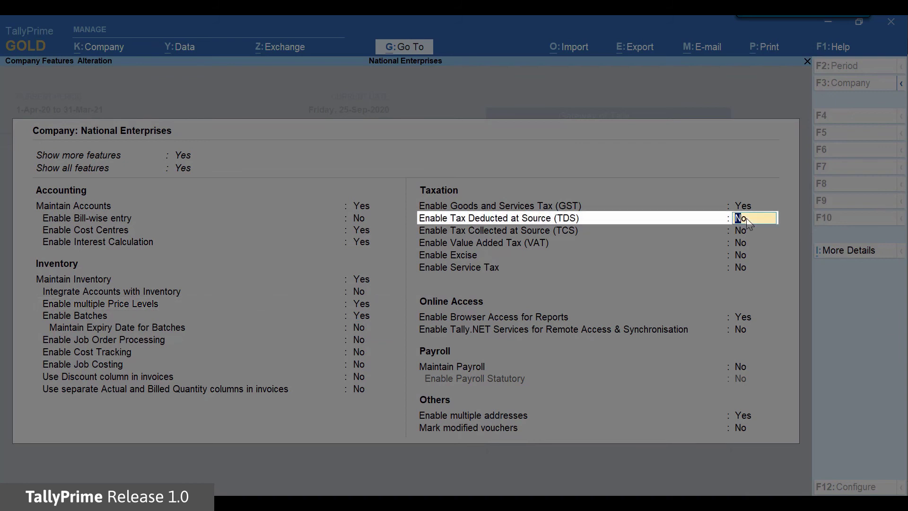
text(Yes)
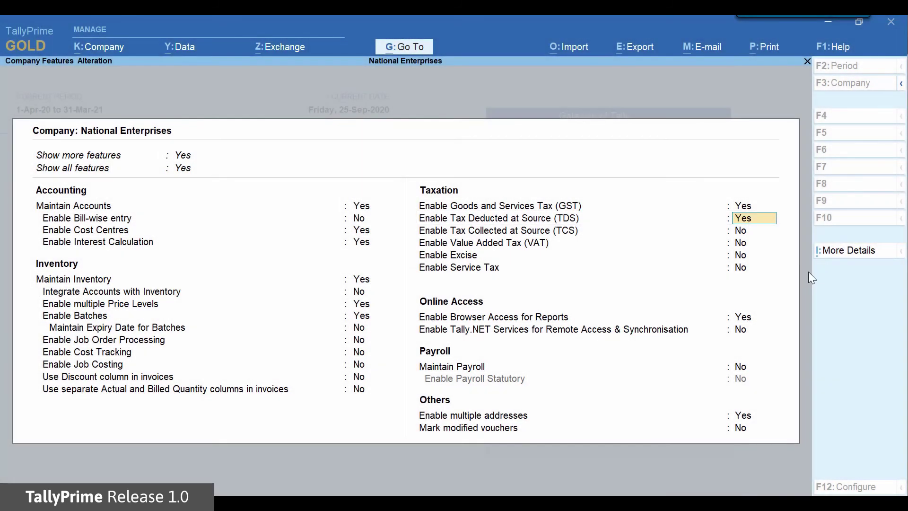
key(ctrl+a)
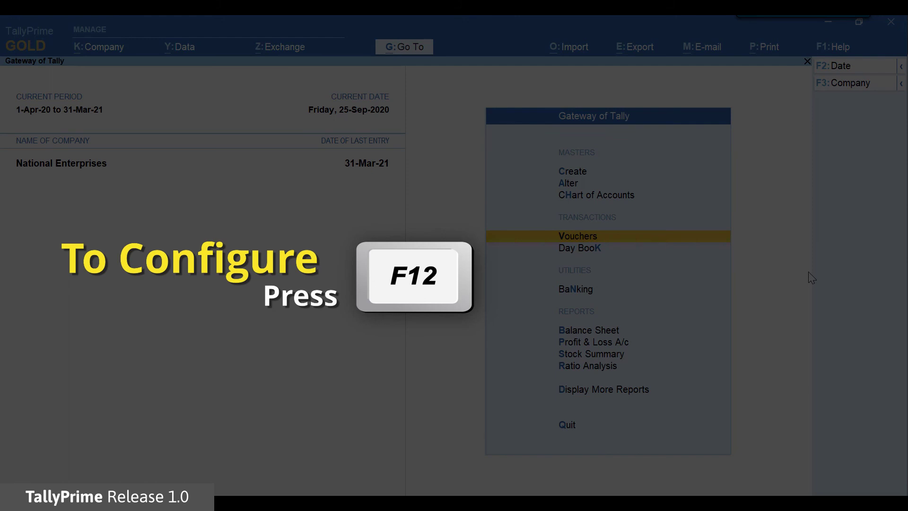
Step: Review the configuration options for ledger creation and return to the Gateway of Tally without changing them
key(Up)
key(Up)
key(Up)
key(Return)
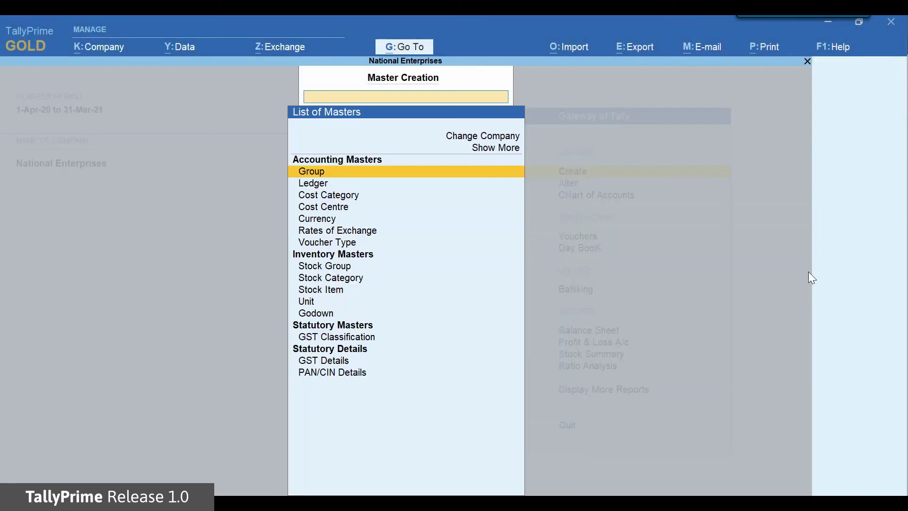
key(Down)
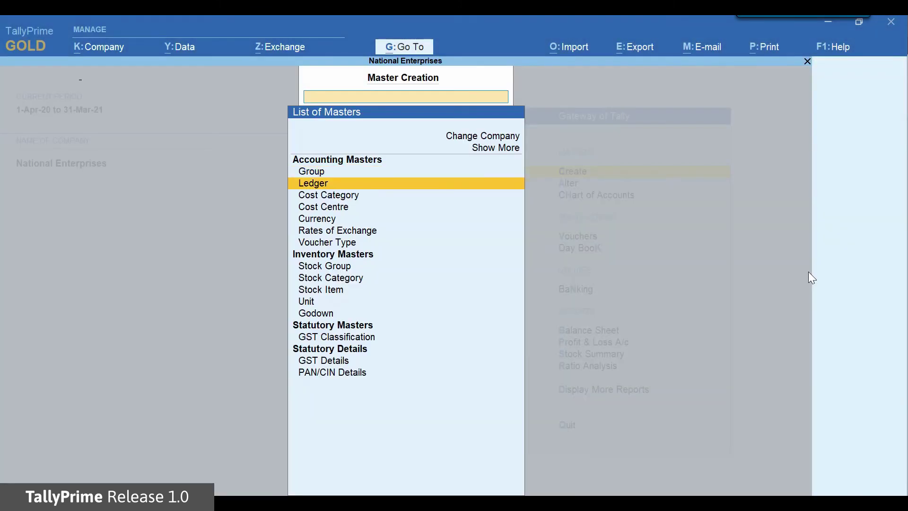
key(Return)
key(F12)
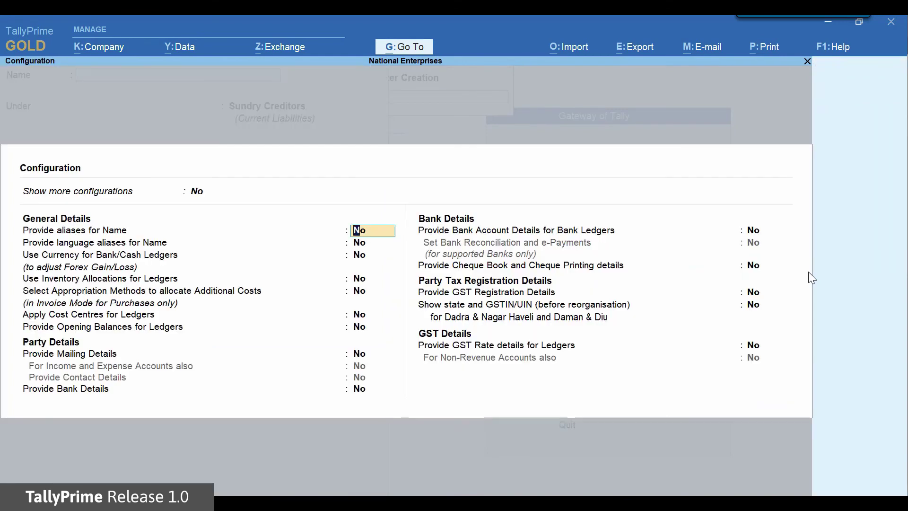
key(Escape)
key(Escape)
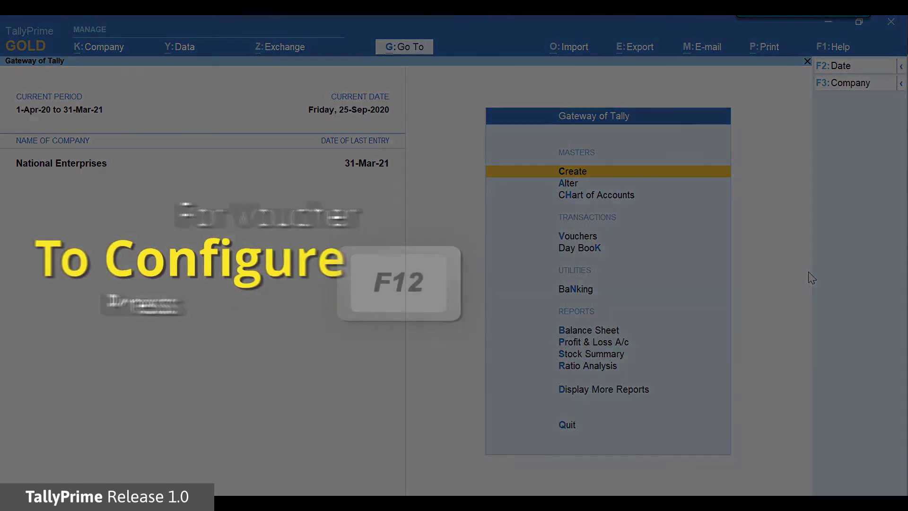
Step: Open receipt voucher entry, review its voucher configuration options and close them unchanged
key(Down)
key(Down)
key(Down)
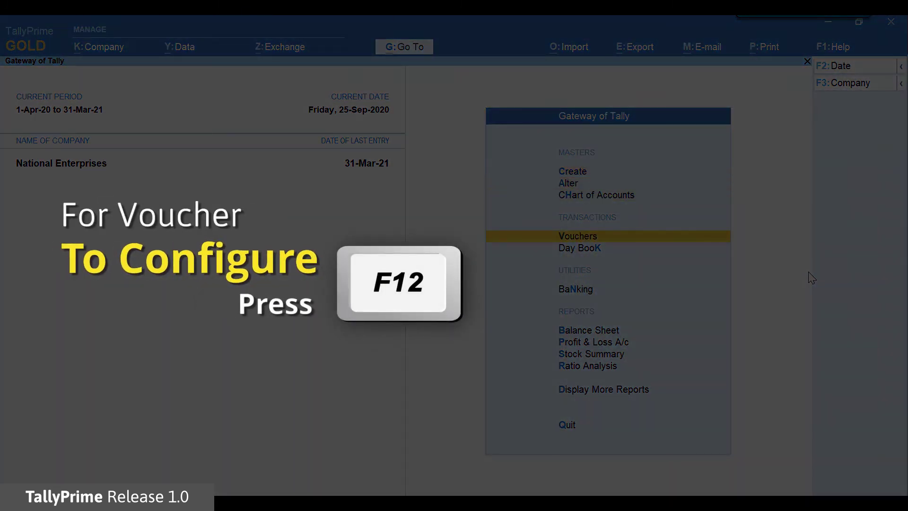
key(Return)
key(F12)
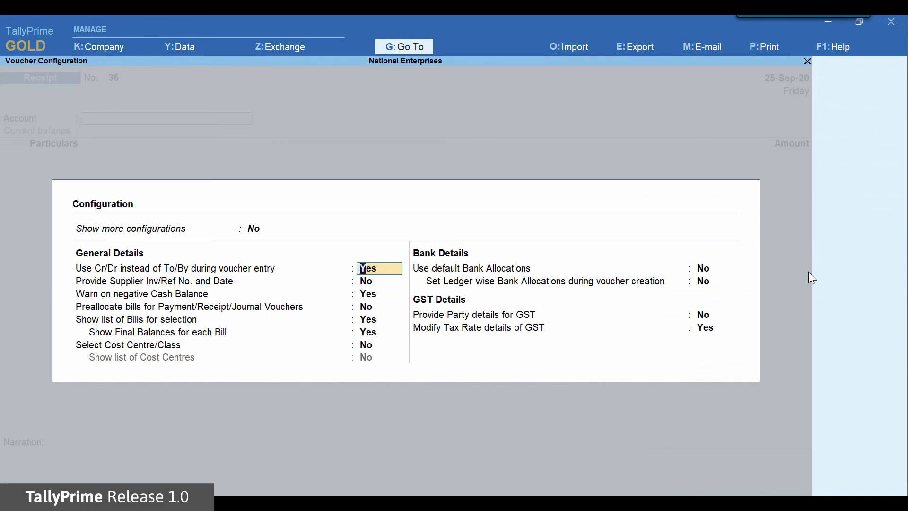
key(Escape)
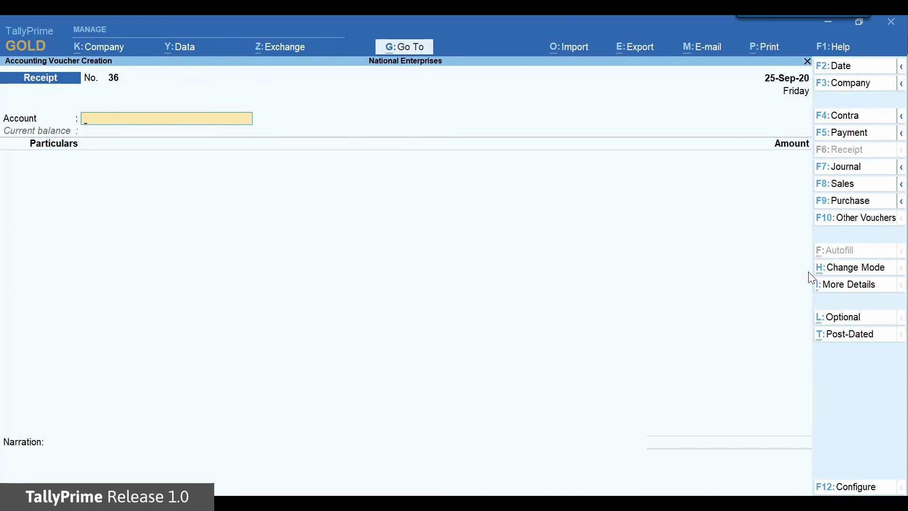
Step: Examine the available voucher modes for the receipt and sales vouchers, and return to the Gateway of Tally without changing the sales mode
click(878, 269)
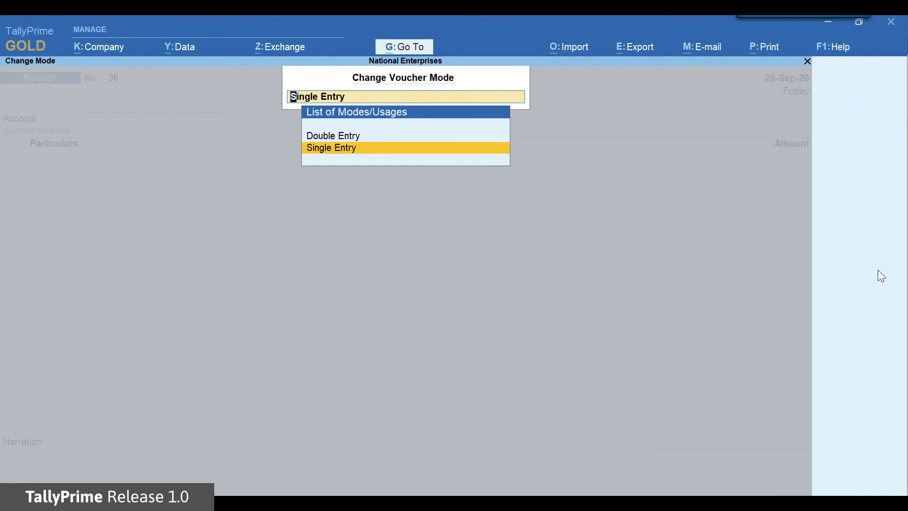
key(Up)
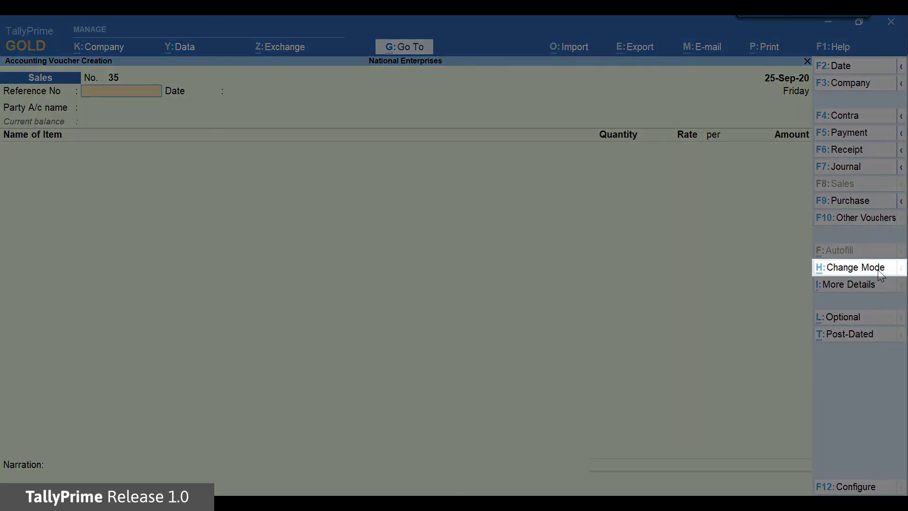
click(878, 270)
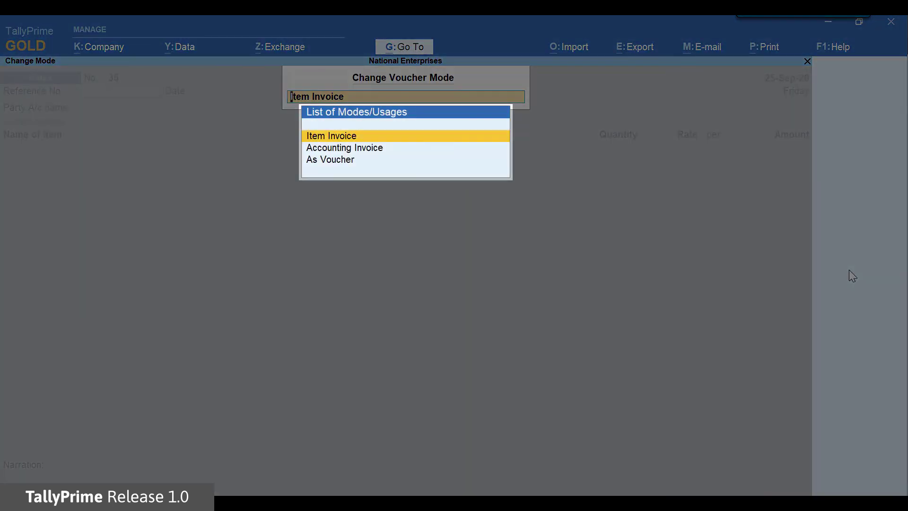
key(Down)
key(Down)
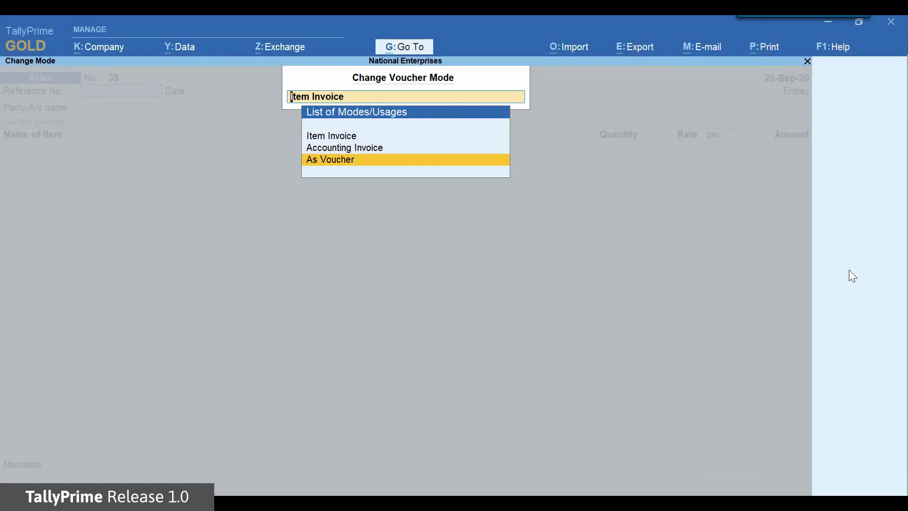
key(Escape)
key(Escape)
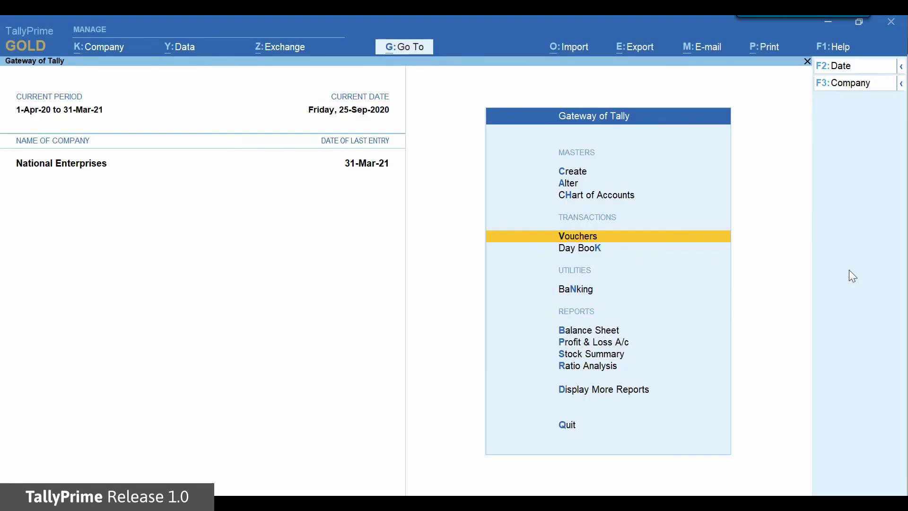